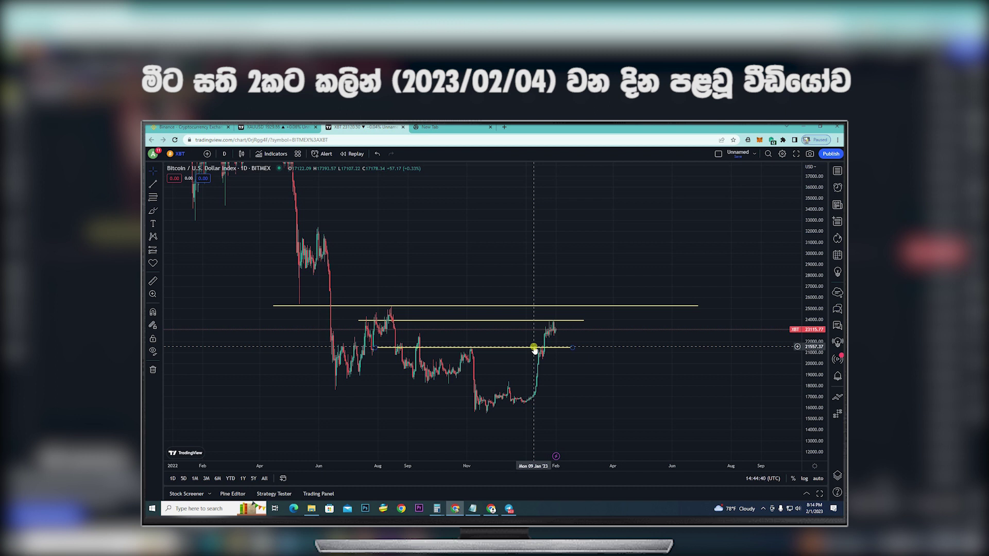
Circle the early February 2023 highs at the 24000 resistance line with the Brush and colour the stroke white.
scroll(534, 349, "up", 5)
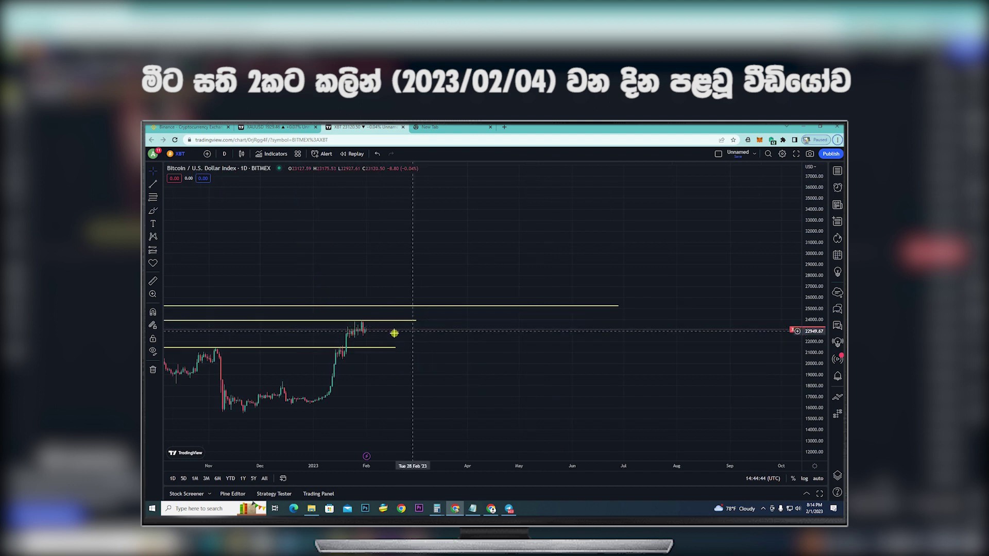
mouse_move(708, 293)
left_mouse_down()
mouse_move(695, 287)
mouse_move(713, 293)
mouse_move(706, 283)
left_mouse_up()
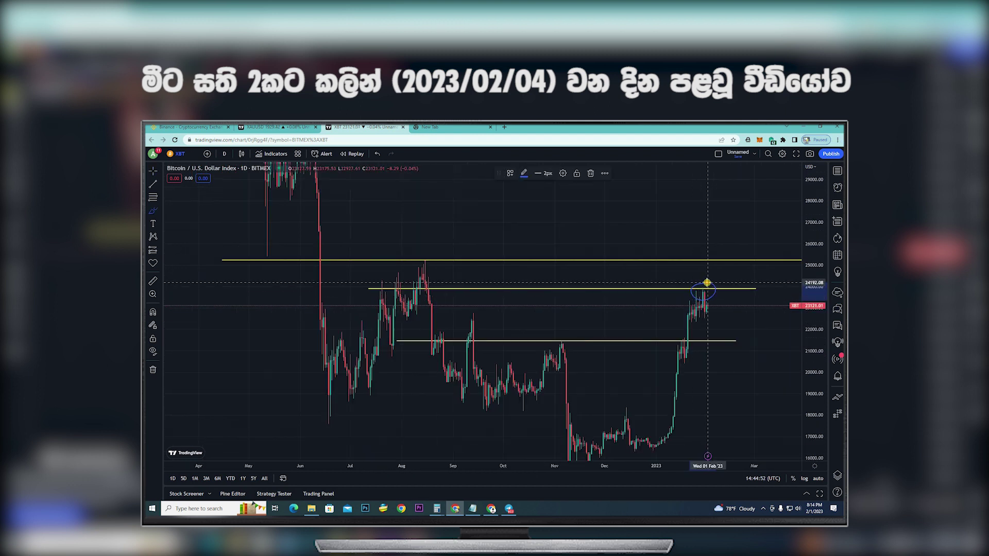
left_click(520, 174)
left_click(526, 192)
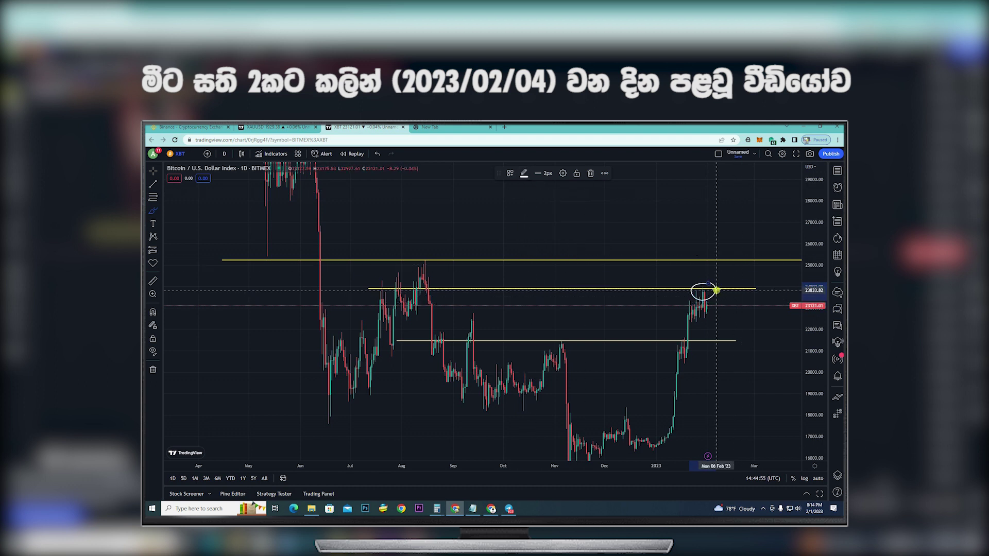
Circle the July–August 2022 highs around the 24000 resistance line with a white brush stroke.
mouse_move(432, 288)
left_mouse_down()
mouse_move(387, 274)
mouse_move(414, 303)
mouse_move(434, 285)
left_mouse_up()
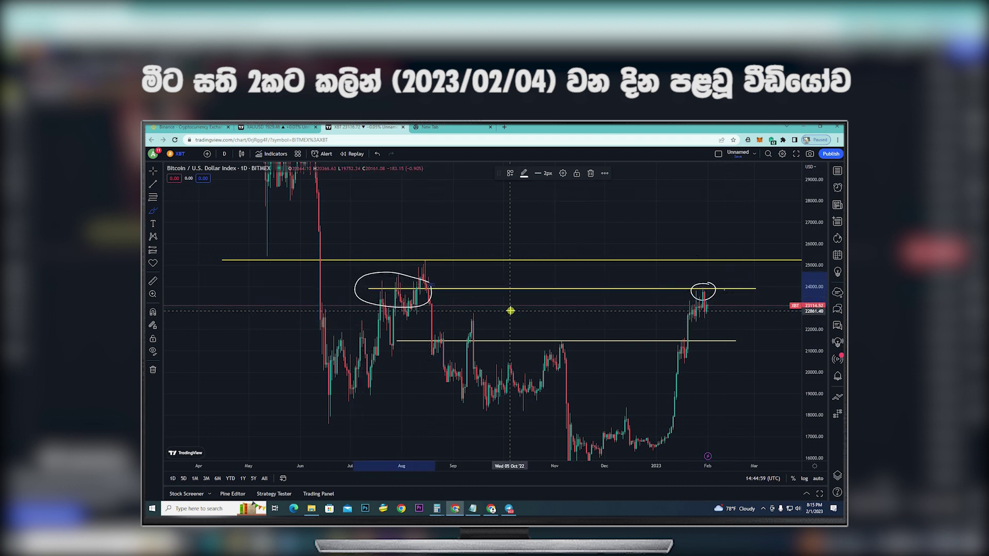
left_click_drag(577, 281, 452, 289)
key("ctrl+z")
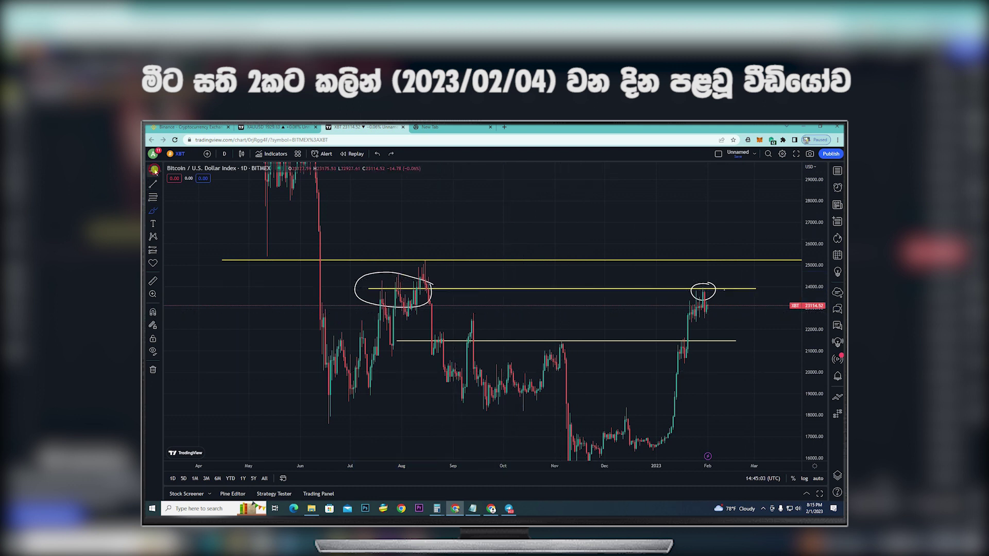
Draw a zigzag path from the latest candle around the 24000 line, rising to just above the 25000 resistance line in March 2023.
left_click_drag(777, 303, 575, 303)
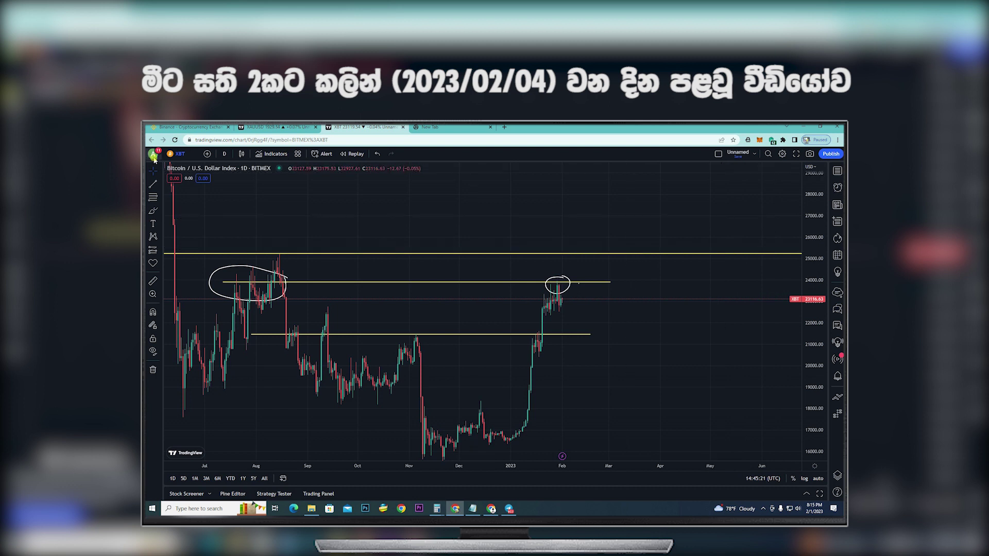
left_click(153, 210)
left_click_drag(564, 298, 574, 283)
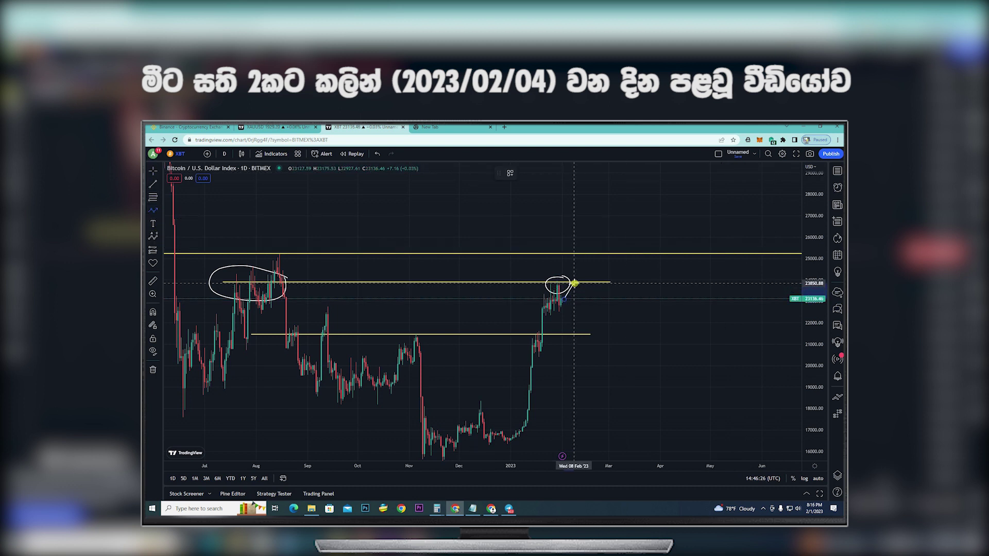
left_click(585, 292)
left_click(602, 265)
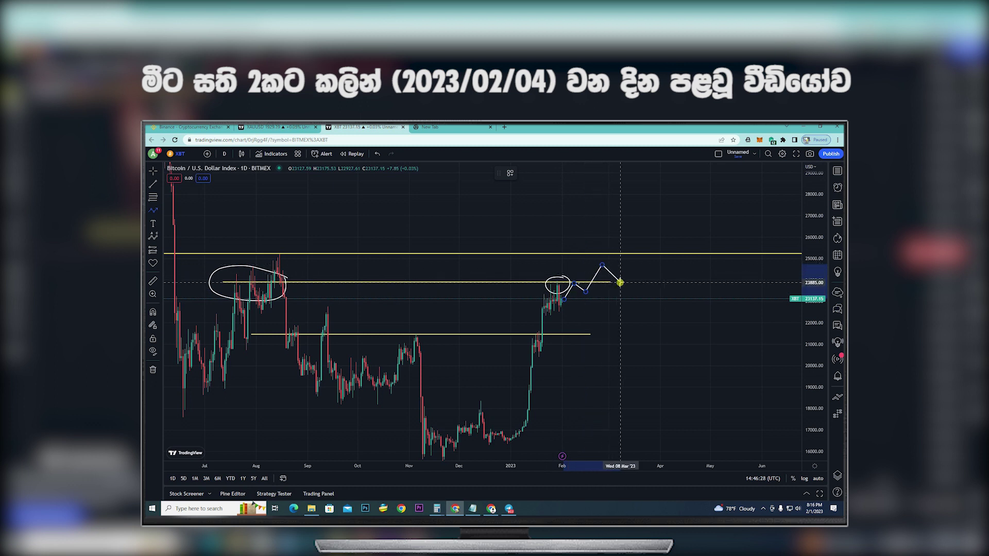
left_click(619, 282)
double_click(638, 245)
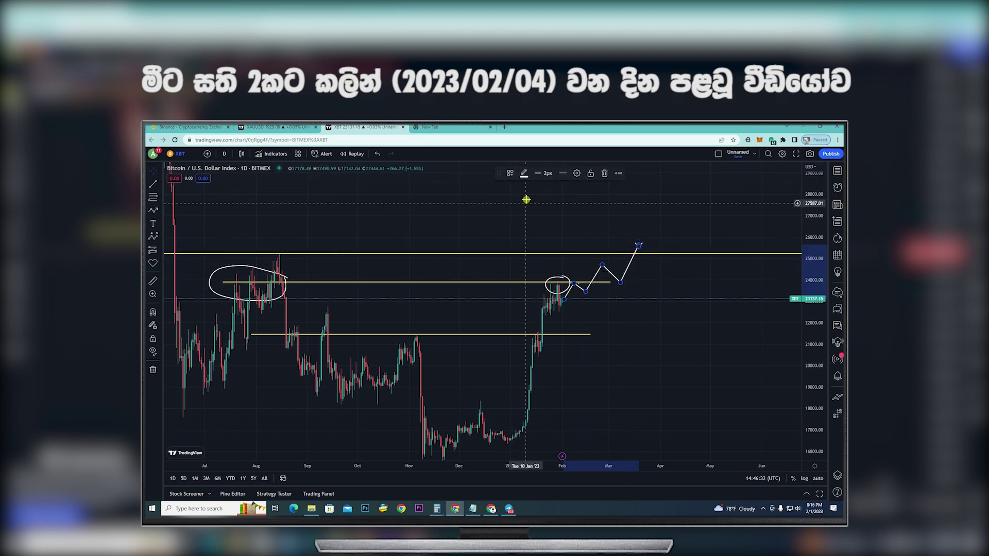
Change the zigzag path's line colour to green and deselect it.
left_click(524, 173)
left_click(552, 200)
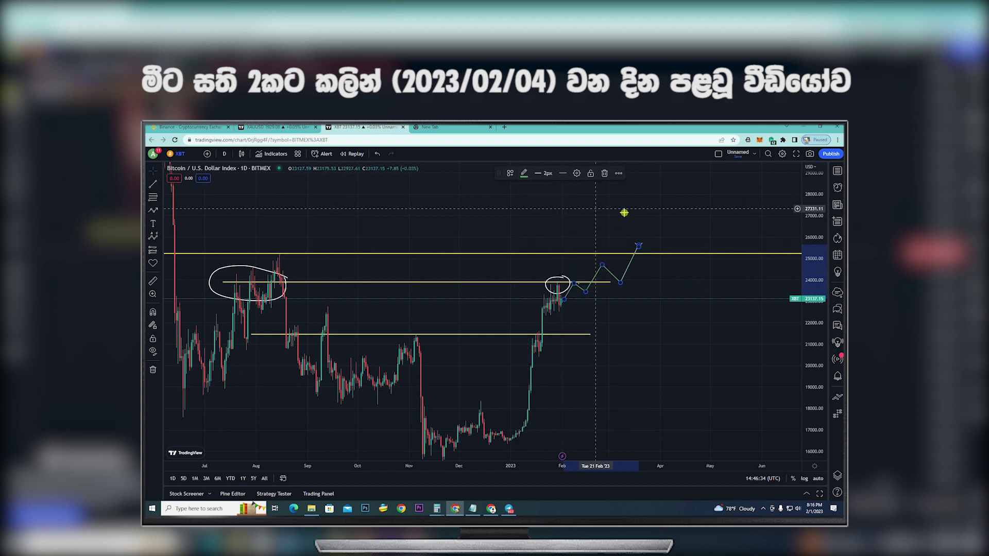
left_click(626, 216)
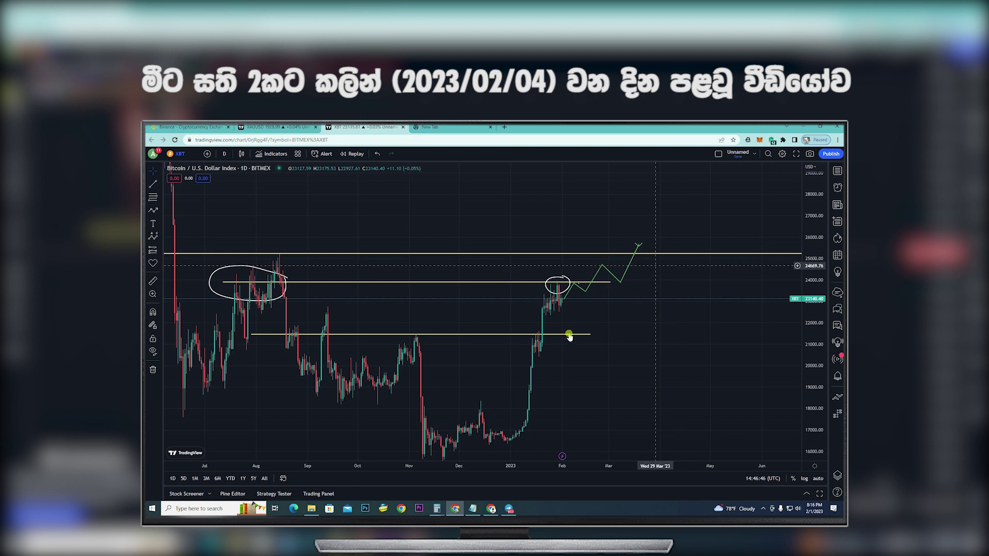
Mark the early January 2023 lows, where the rally begins, with the Brush.
left_click(155, 214)
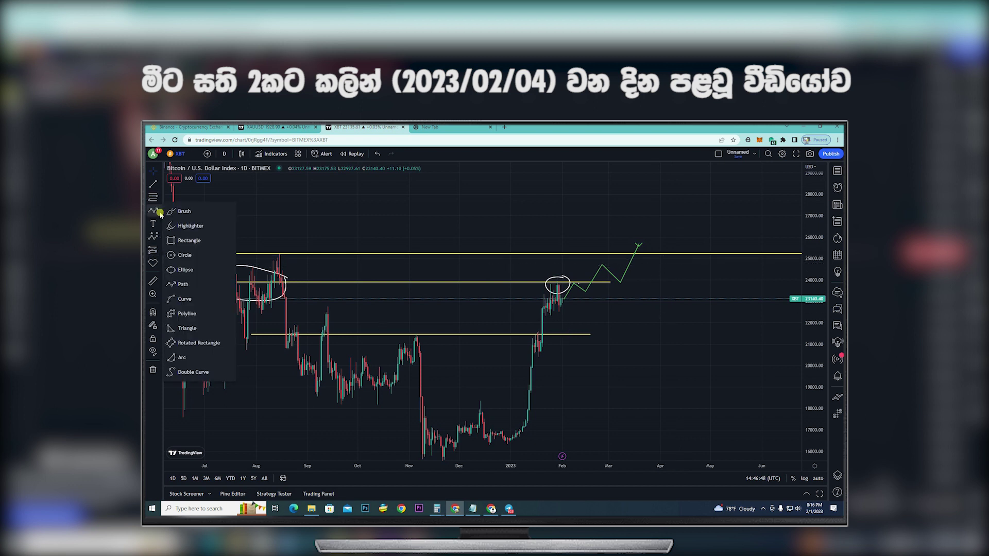
left_click(181, 212)
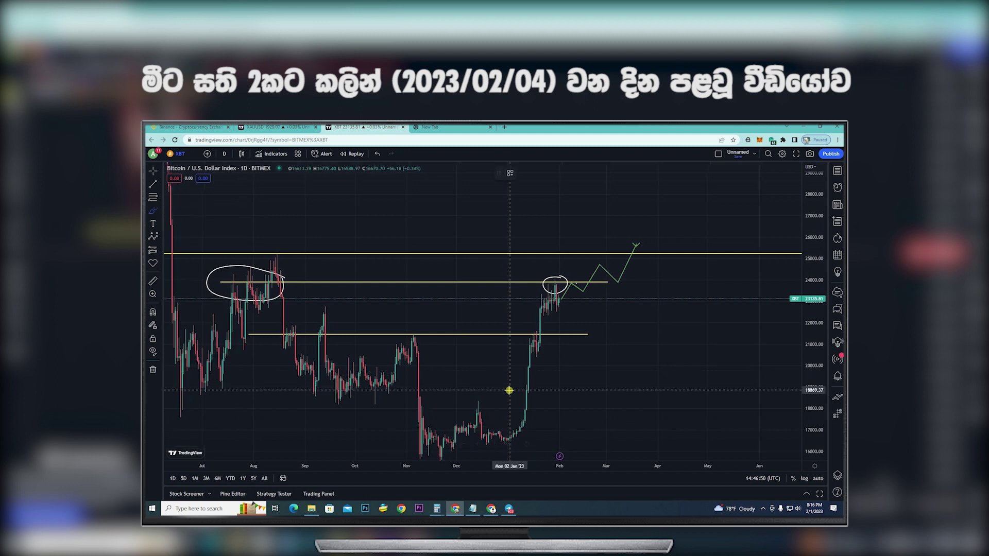
mouse_move(508, 434)
left_mouse_down()
mouse_move(549, 270)
mouse_move(582, 346)
mouse_move(534, 440)
mouse_move(510, 436)
left_mouse_up()
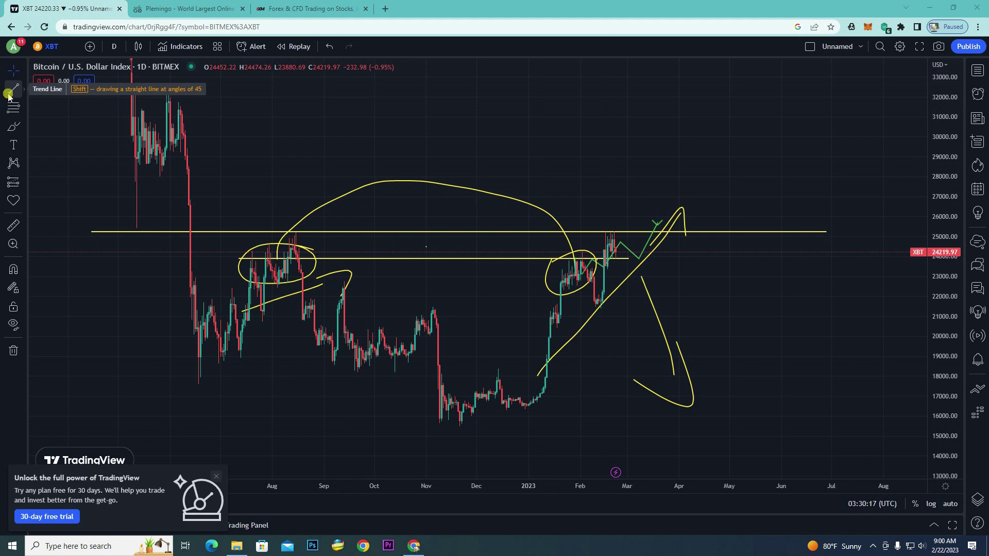
Circle the late February 2023 highs at the upper resistance line with the Brush and colour the circle white.
left_click(13, 126)
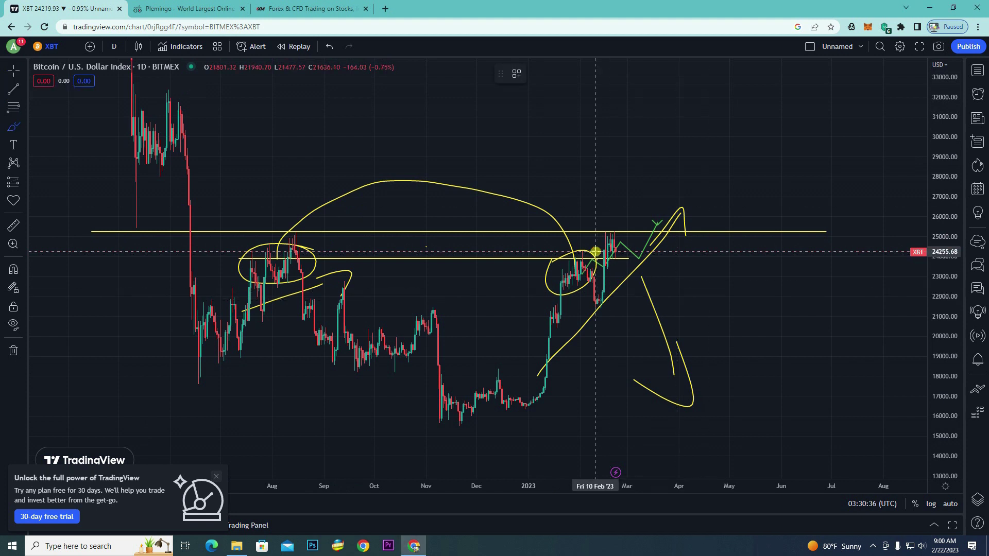
mouse_move(599, 258)
left_mouse_down()
mouse_move(600, 221)
mouse_move(638, 229)
mouse_move(611, 260)
mouse_move(598, 251)
left_mouse_up()
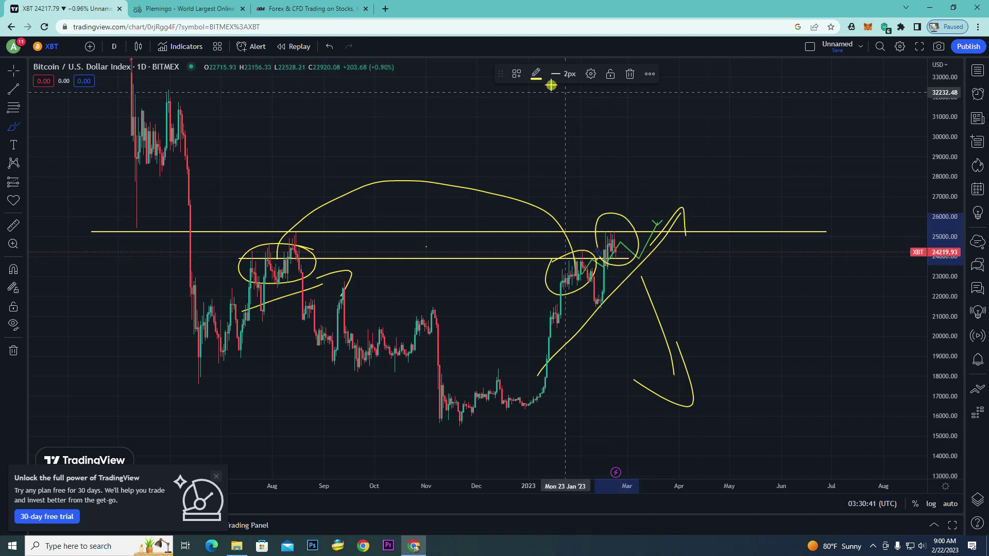
left_click(536, 74)
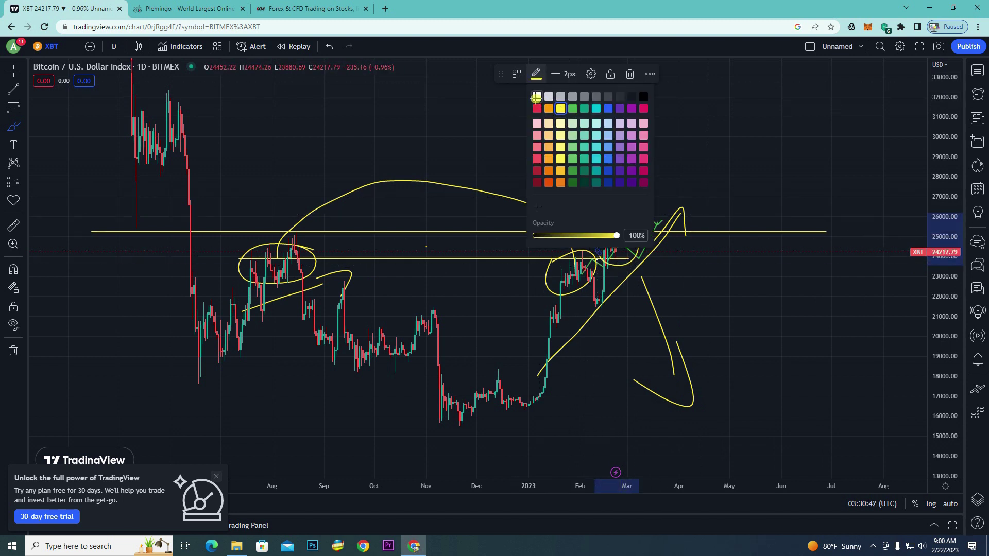
left_click(536, 97)
key("Escape")
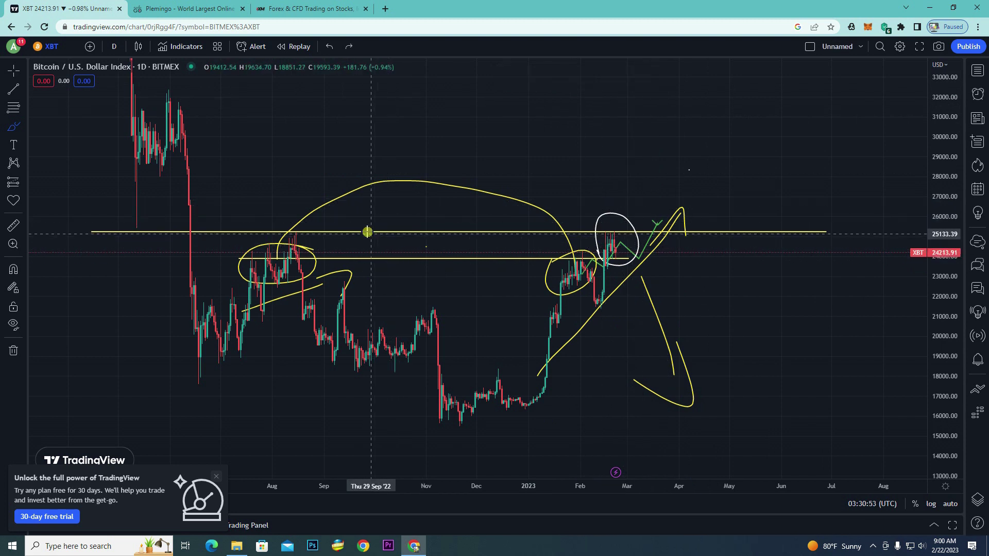
Add a white brush stroke along the upper resistance line and short strokes beneath the February 2023 candles near 23000.
left_click(395, 231)
left_click_drag(398, 231, 352, 231)
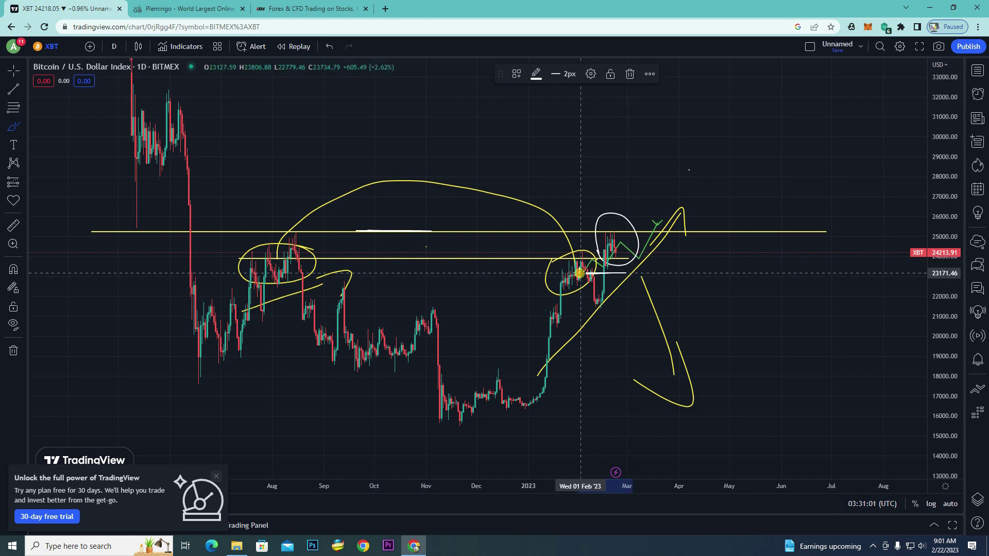
left_click_drag(582, 276, 618, 276)
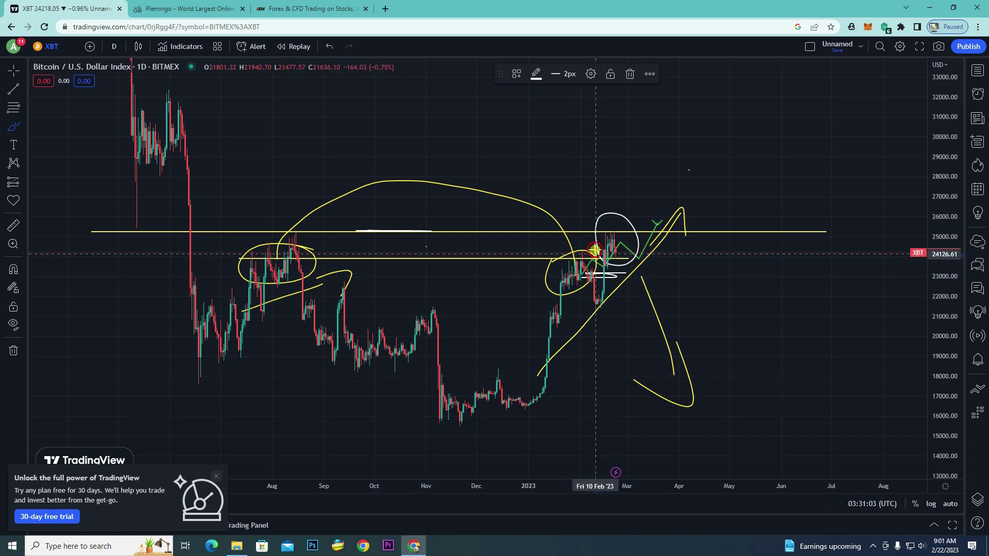
left_click_drag(626, 235, 629, 232)
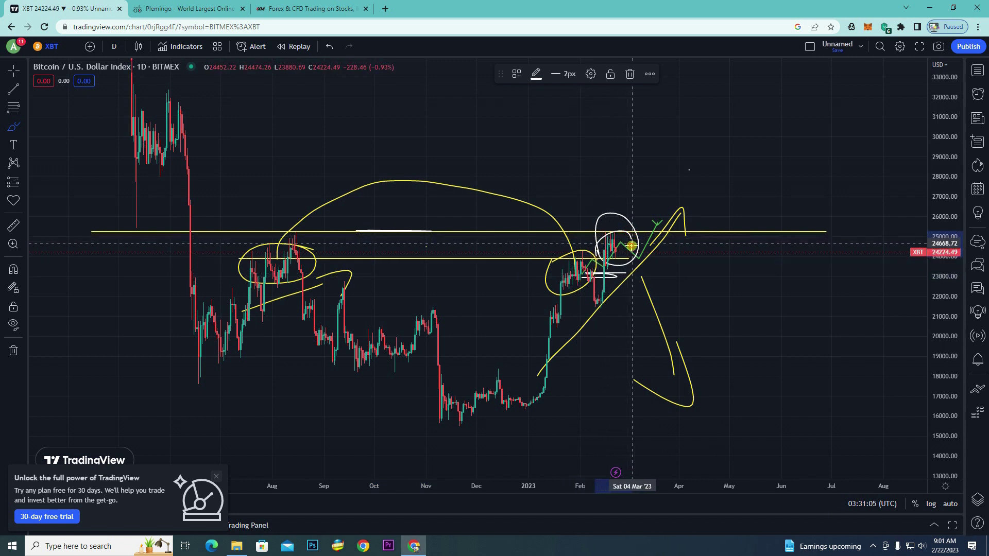
key("ctrl+z")
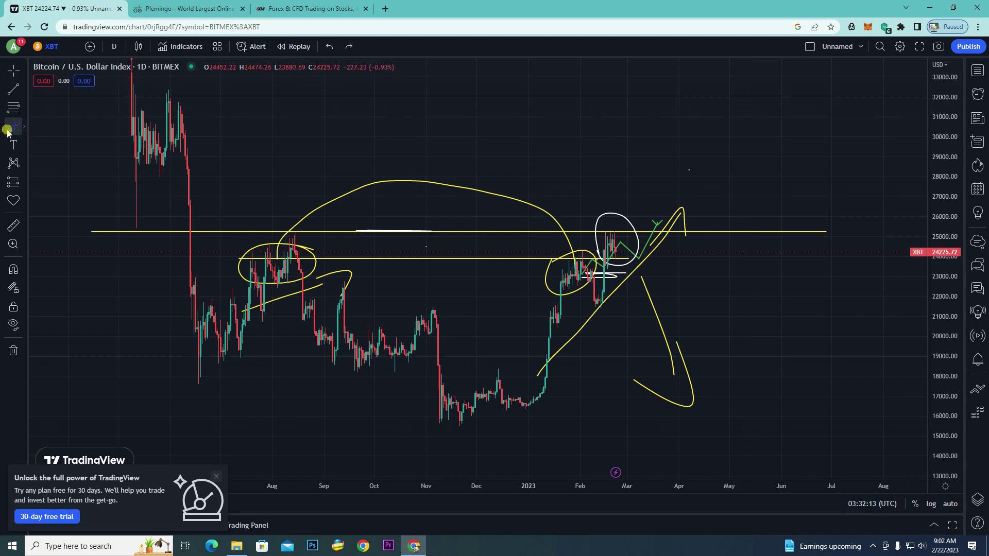
Circle the August 2022 peak at the upper resistance line with a white brush stroke.
left_click(23, 126)
left_click(46, 126)
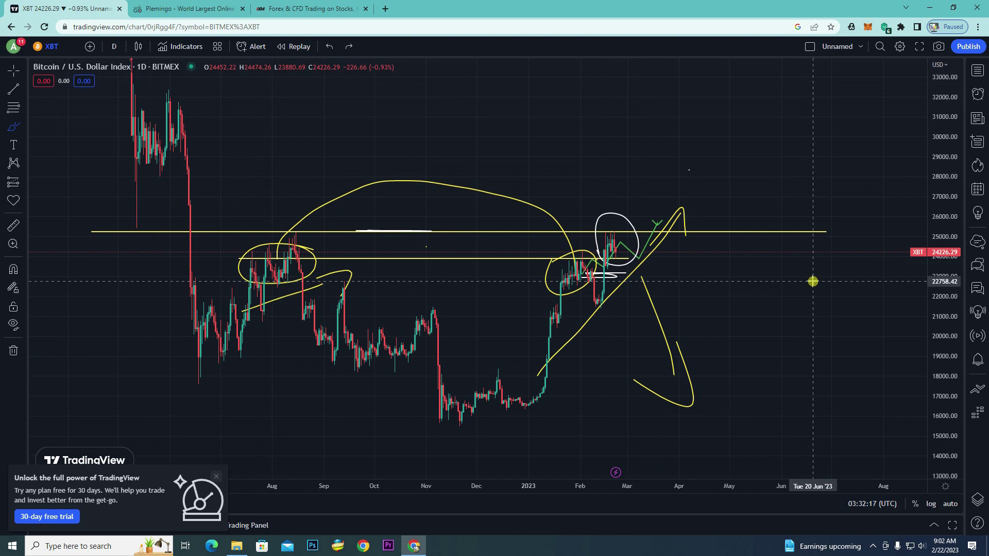
mouse_move(309, 234)
left_mouse_down()
mouse_move(270, 251)
mouse_move(311, 236)
left_mouse_up()
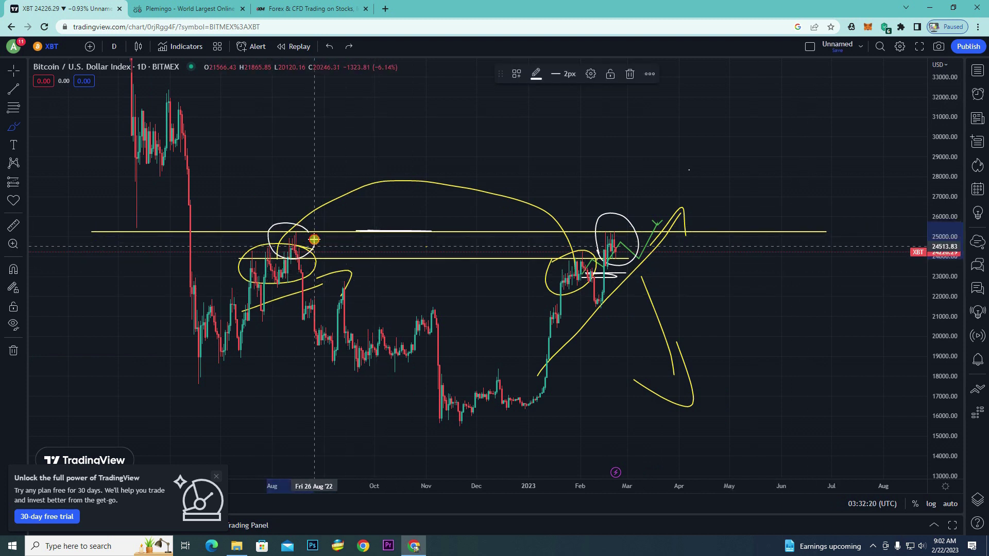
left_click(536, 75)
left_click(536, 75)
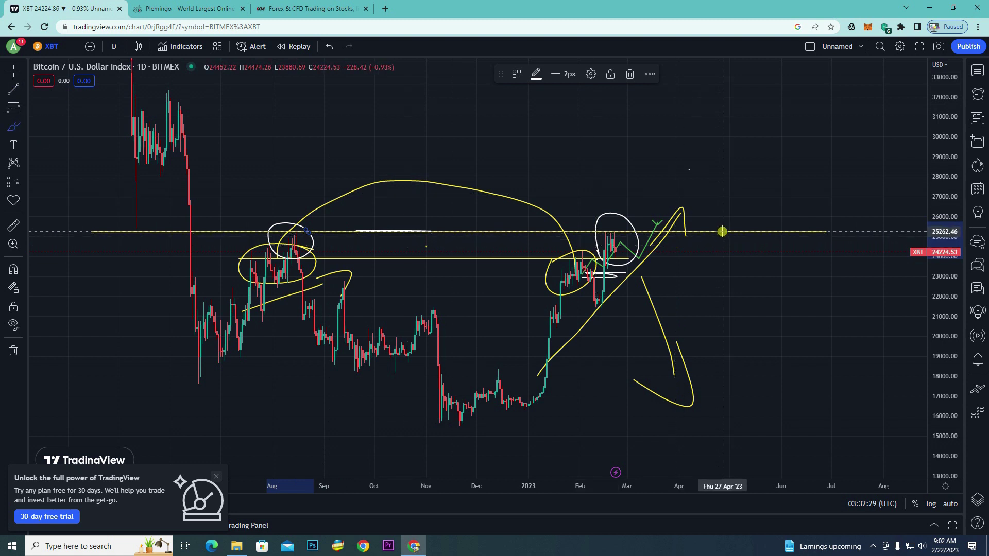
Try sketching an arrow at the upper resistance line's far end and a rising arrow from the February 2023 peak.
mouse_move(827, 223)
left_mouse_down()
mouse_move(850, 223)
mouse_move(825, 231)
left_mouse_up()
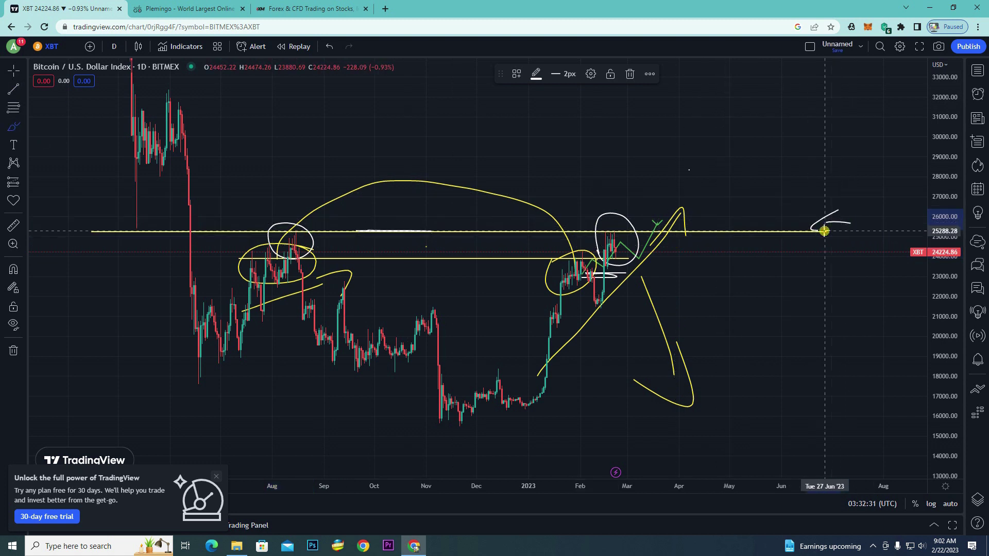
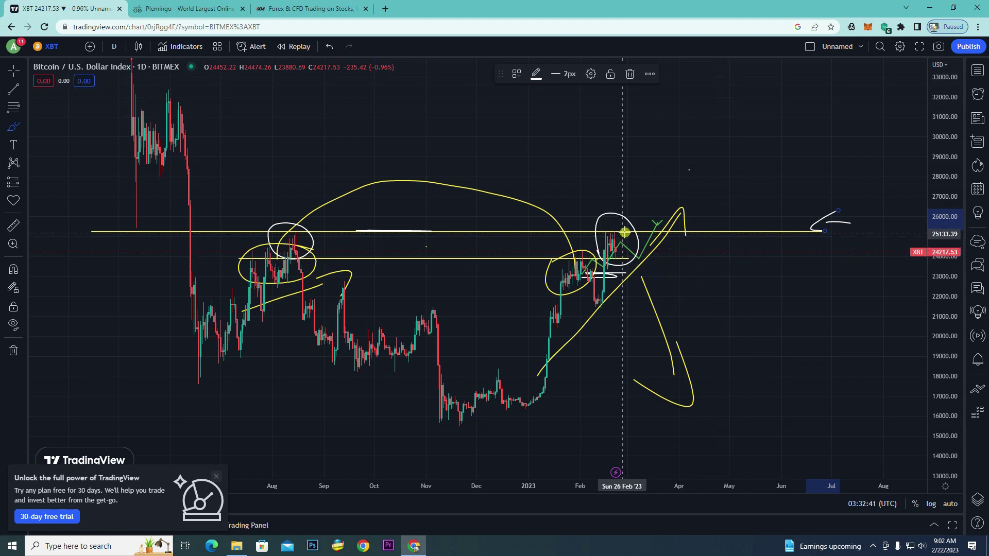
mouse_move(610, 231)
left_mouse_down()
mouse_move(663, 194)
mouse_move(652, 180)
left_mouse_up()
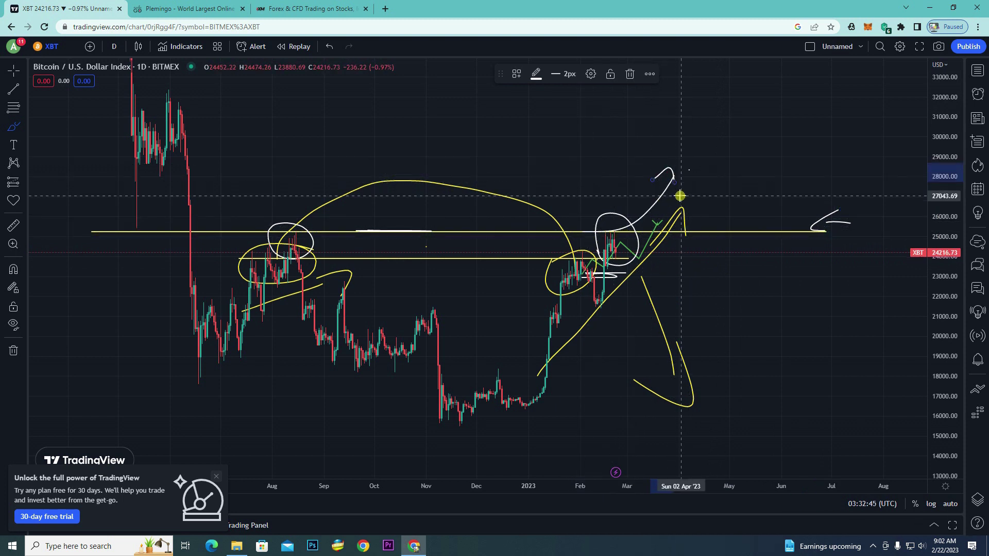
key("ctrl+z")
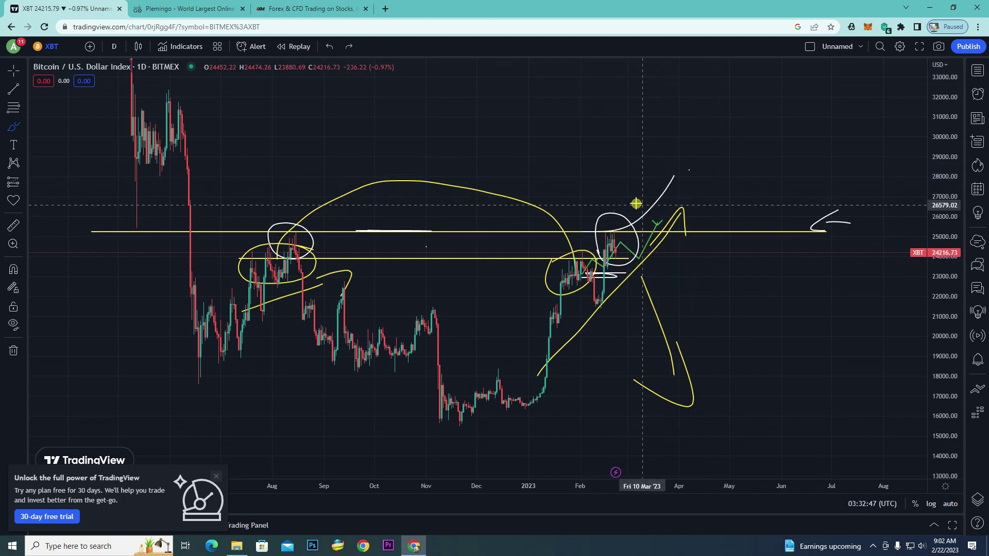
Undo the rising stroke above the February 2023 peak and the last arrow strokes beside the upper resistance line.
left_click(14, 88)
left_click(783, 140)
left_click(118, 107)
left_click(10, 65)
key("ctrl+z")
key("ctrl+z")
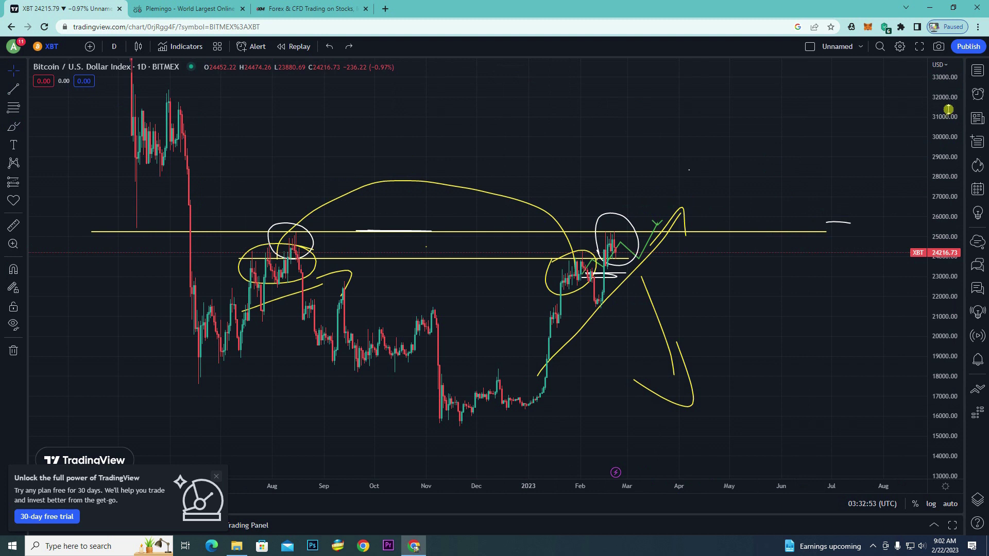
Draw a horizontal trend line at 31310.84 across the May 2022 highs, extending to 2 May 2023.
left_click_drag(948, 109, 947, 131)
left_click(10, 93)
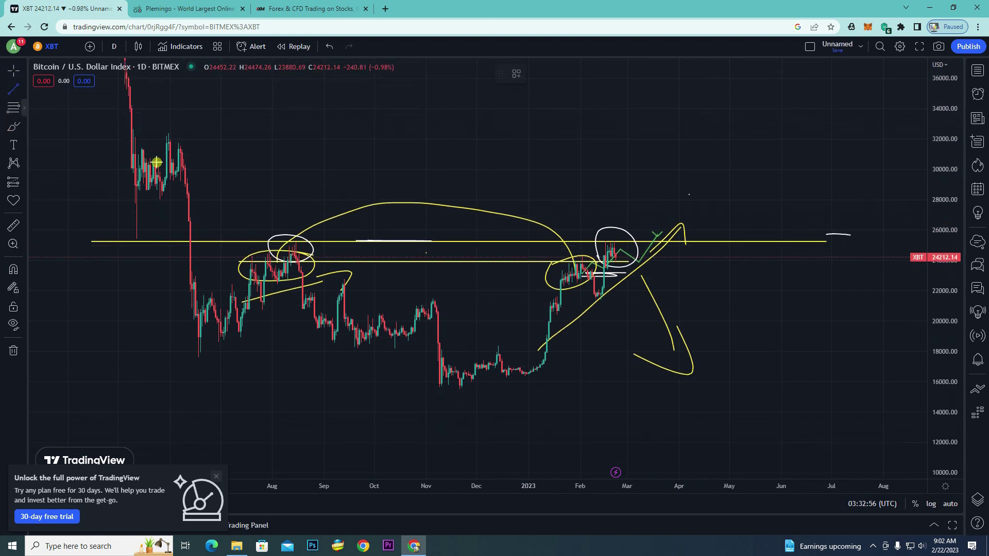
left_click(109, 149)
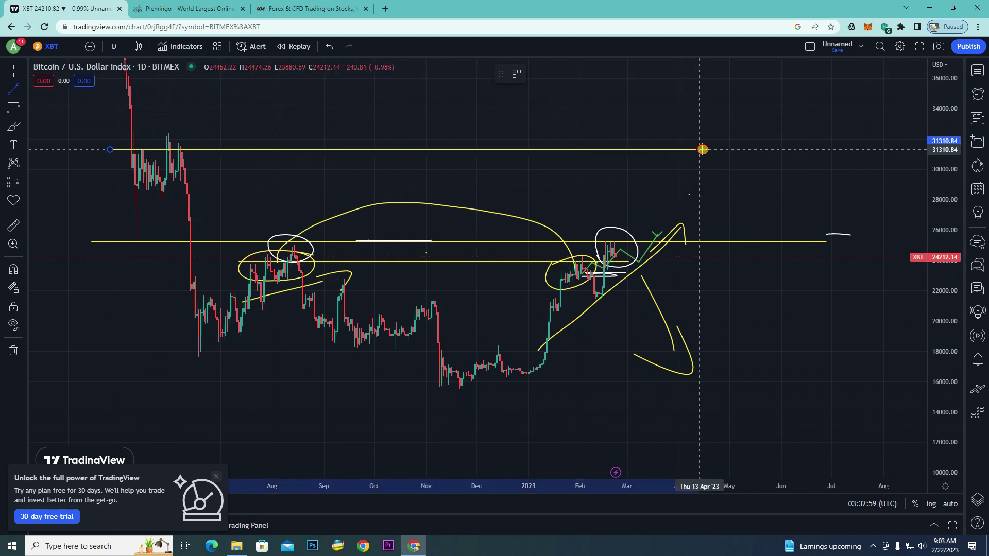
left_click(730, 150)
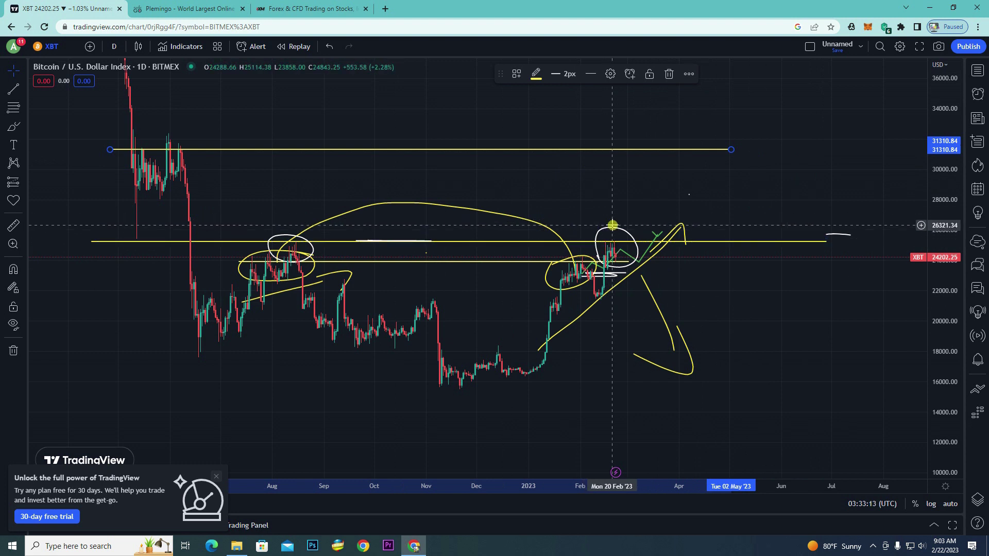
Sketch a white rising arrow from the February 2023 peak to the 31310.84 line, and a stroke from about 33500 down to the early February circle.
mouse_move(611, 225)
left_mouse_down()
mouse_move(678, 175)
mouse_move(595, 248)
mouse_move(663, 175)
mouse_move(678, 193)
left_mouse_up()
left_click(17, 127)
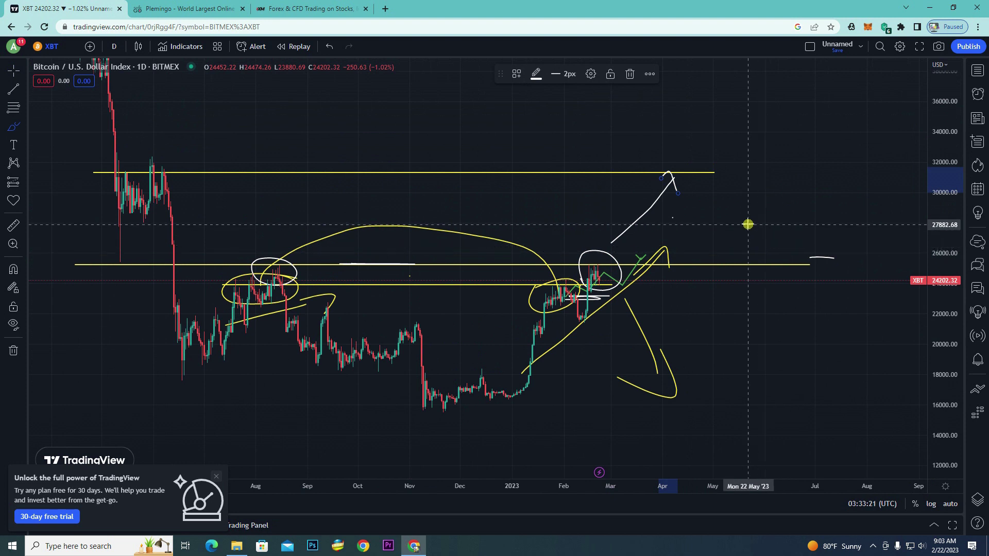
mouse_move(397, 138)
left_mouse_down()
mouse_move(459, 221)
mouse_move(550, 308)
left_mouse_up()
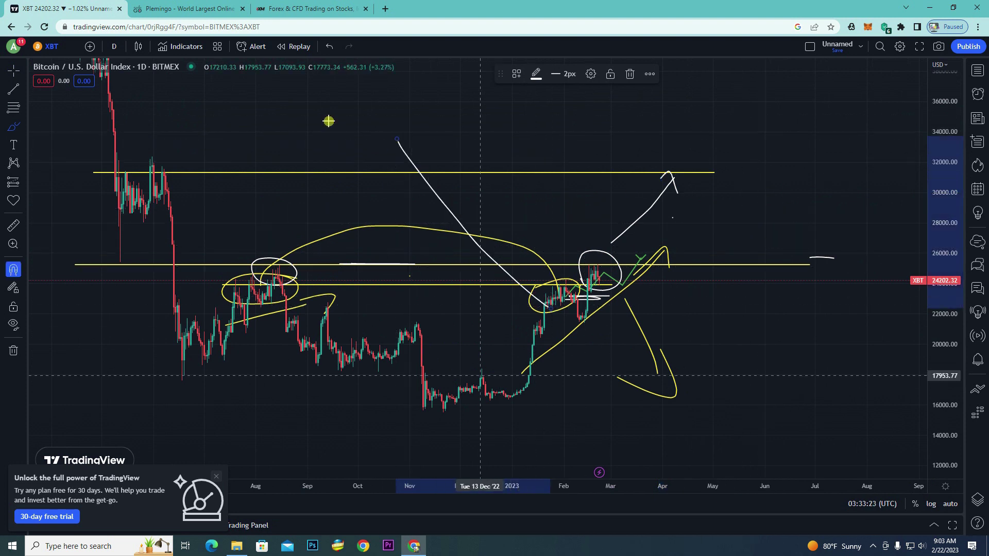
Undo the long white stroke down to the early February circle and switch back to the Cross cursor.
key("ctrl+z")
mouse_move(448, 195)
left_mouse_down()
mouse_move(524, 276)
mouse_move(589, 309)
left_mouse_up()
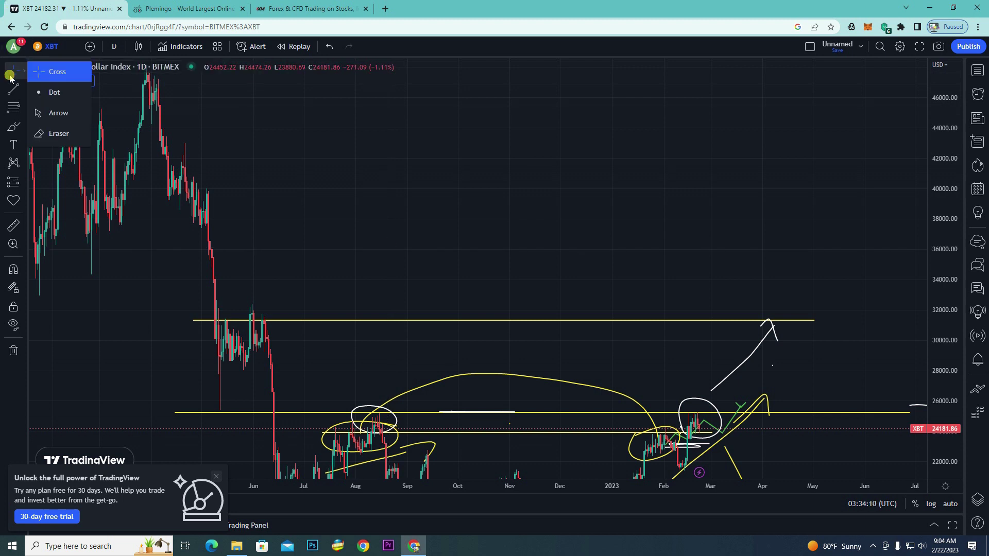
left_click(24, 71)
left_click(307, 189)
left_click_drag(357, 177, 618, 289)
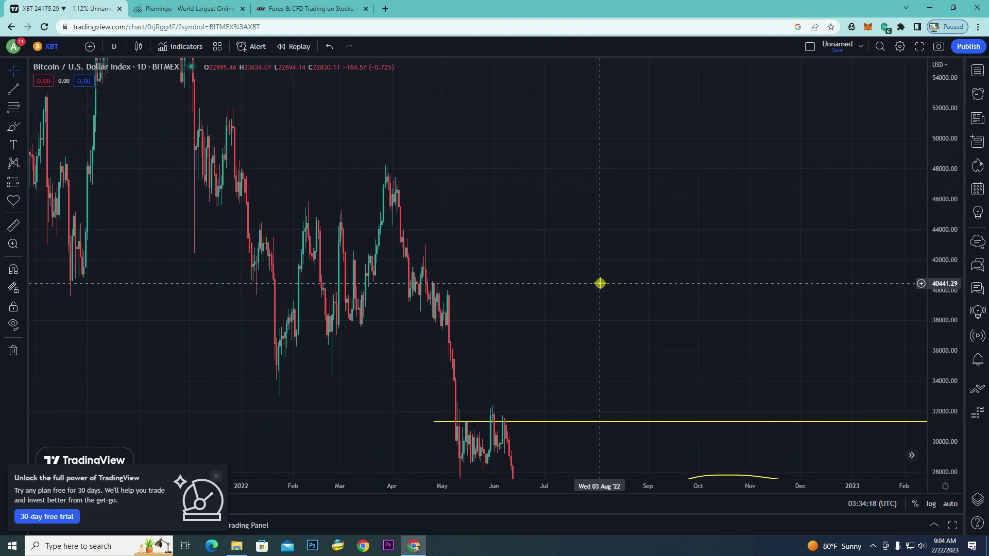
left_click_drag(544, 289, 372, 224)
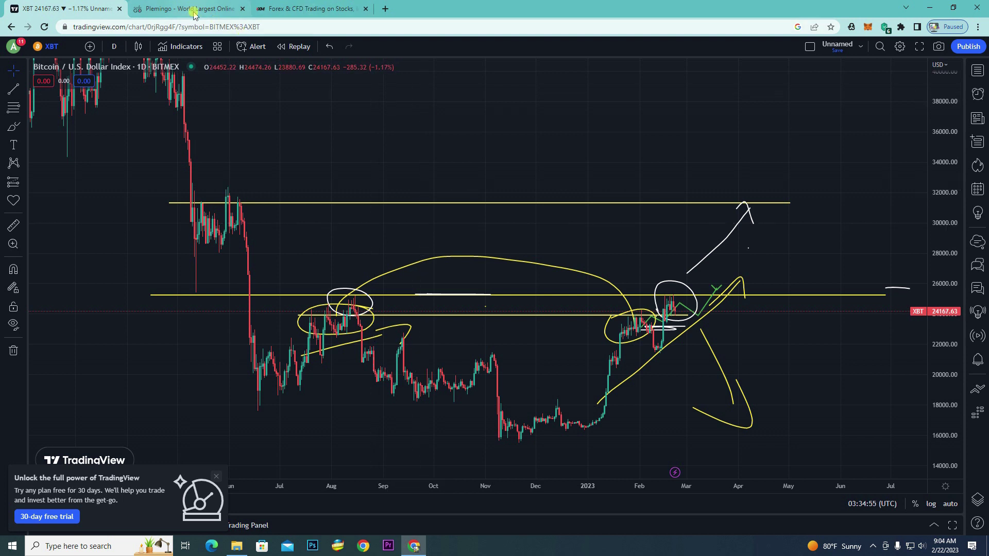
Switch to the Plemingo site and open the Binance (Advanced) Sinhala Course Ultimate product page to review its contents.
left_click(193, 10)
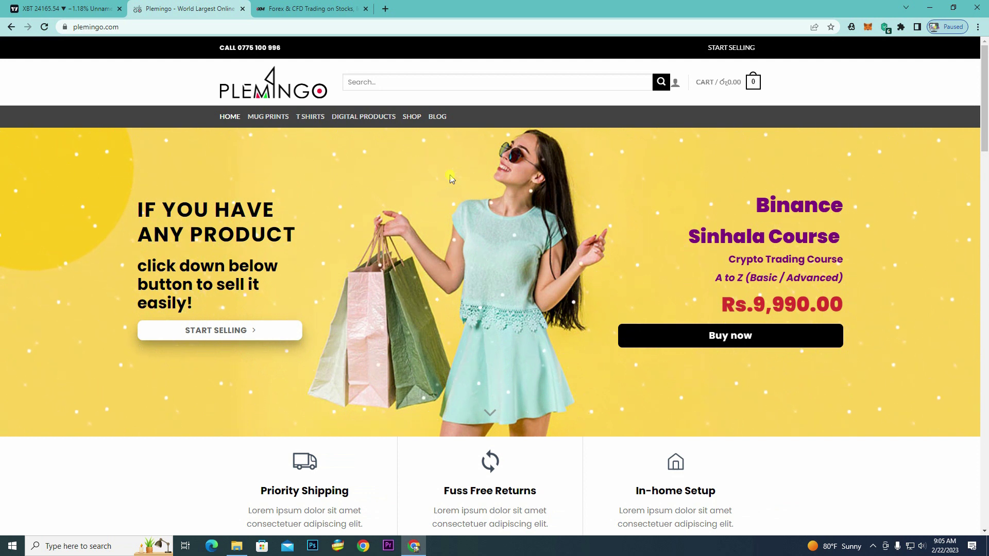
left_click(747, 349)
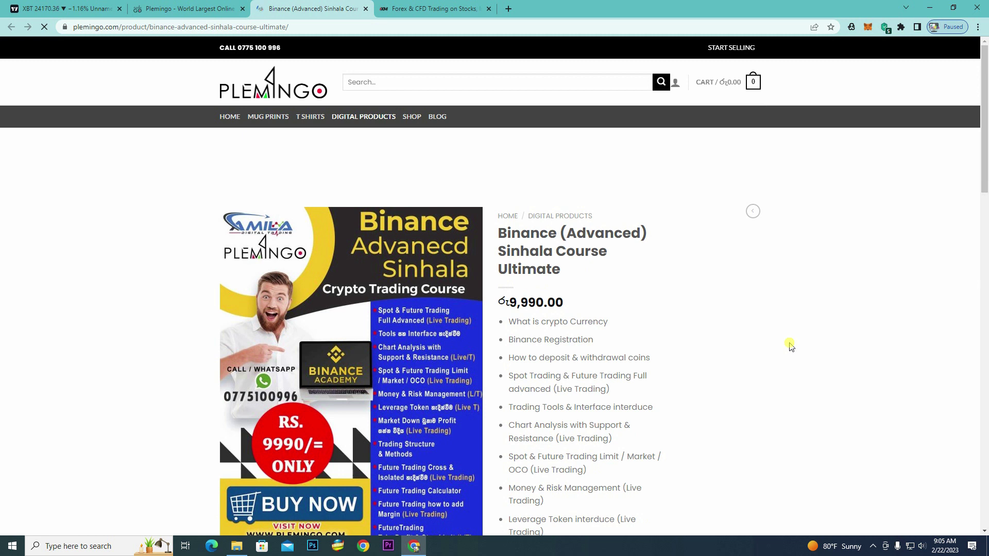
scroll(654, 320, "down", 1)
scroll(654, 320, "down", 1)
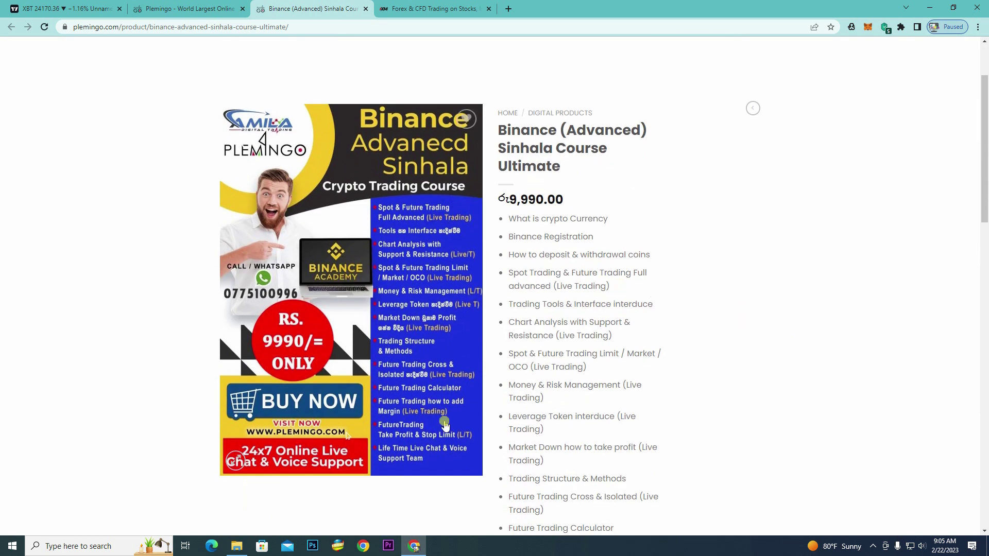
scroll(734, 269, "down", 2)
scroll(734, 269, "down", 4)
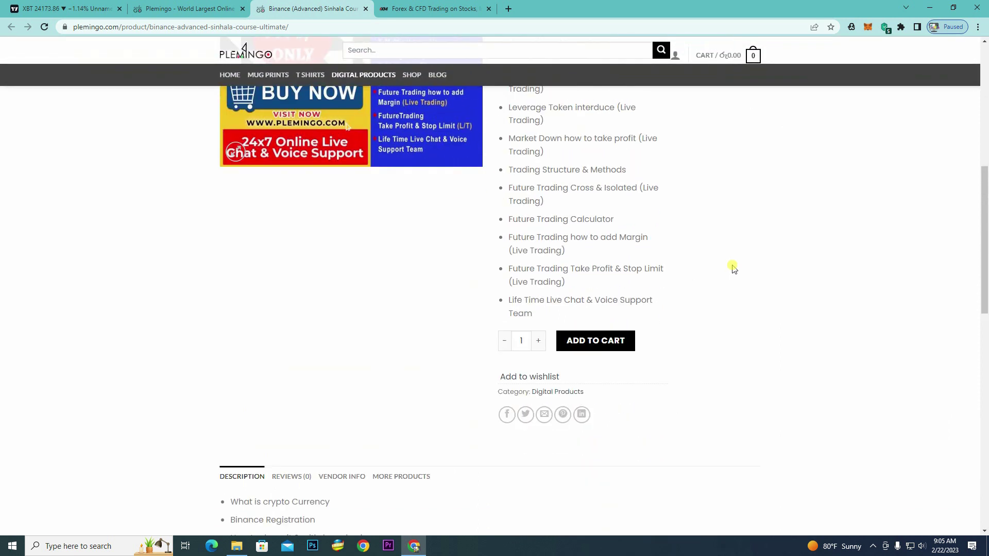
Add one Binance (Advanced) Sinhala Course Ultimate to the cart, view the cart and proceed to checkout.
left_click(592, 341)
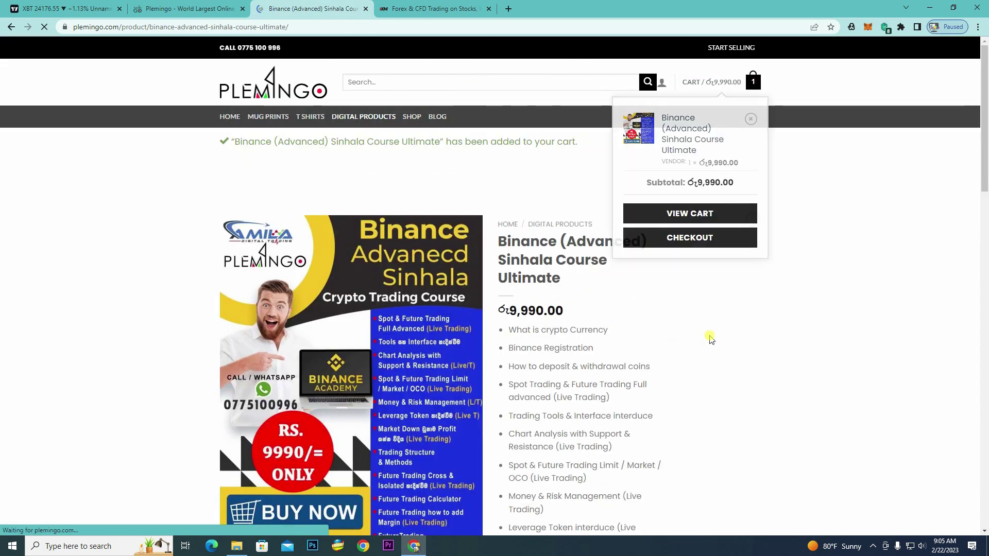
left_click(691, 214)
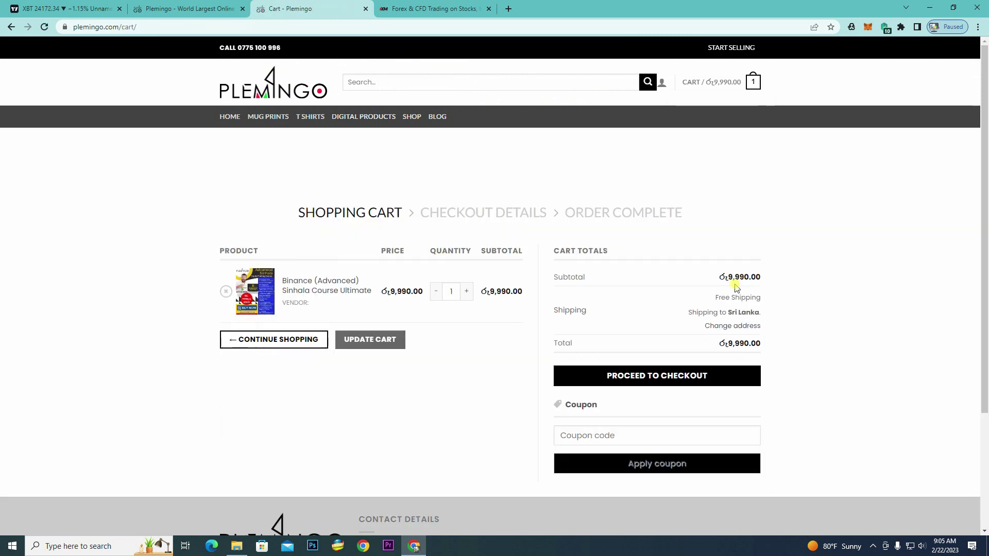
left_click(657, 380)
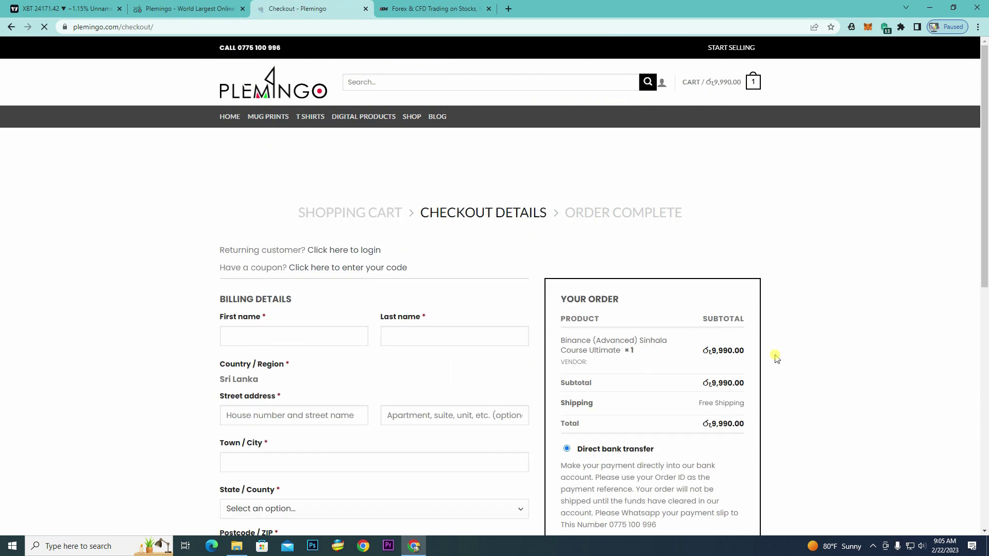
Examine the checkout's billing fields and payment options, highlighting the WhatsApp number for payment slips under Direct bank transfer.
scroll(407, 245, "down", 3)
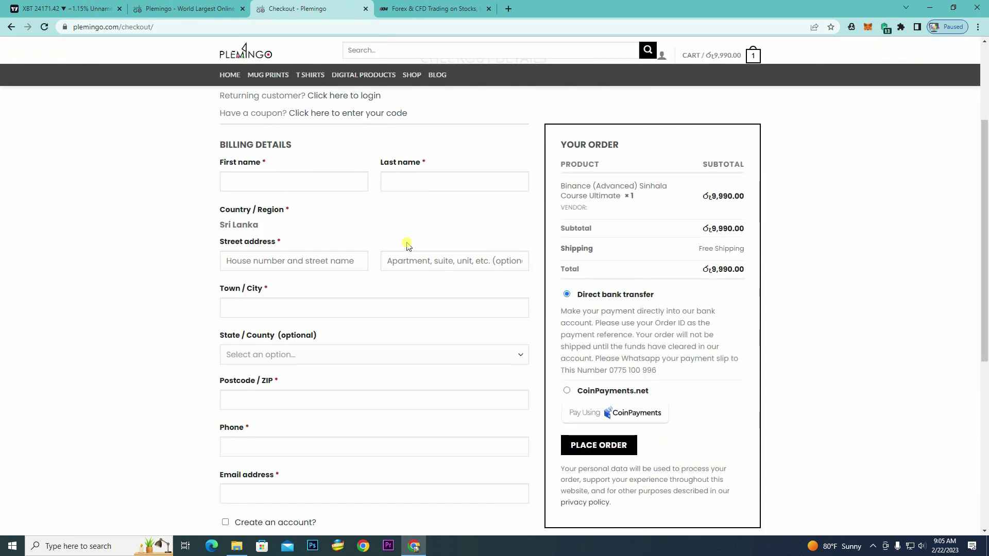
scroll(401, 232, "down", 3)
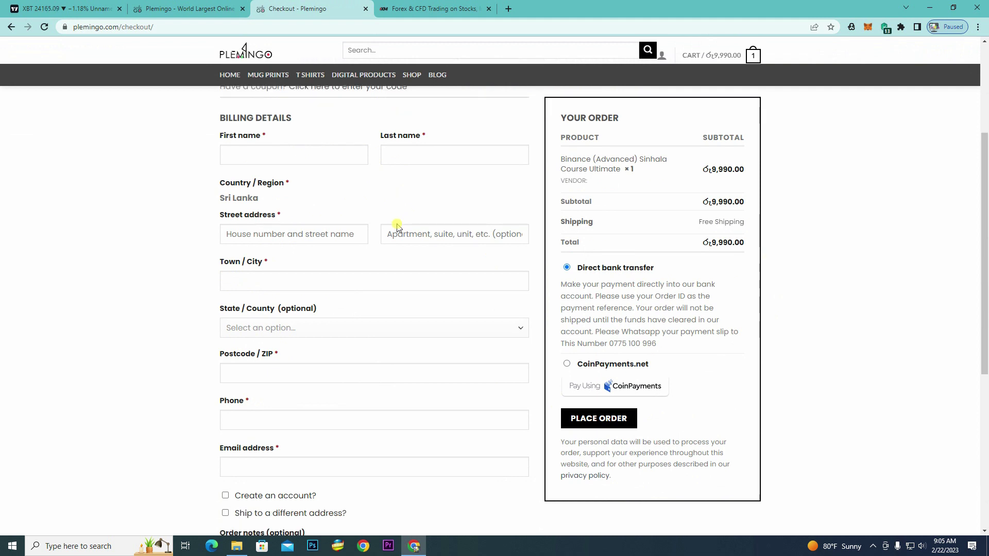
scroll(397, 227, "up", 3)
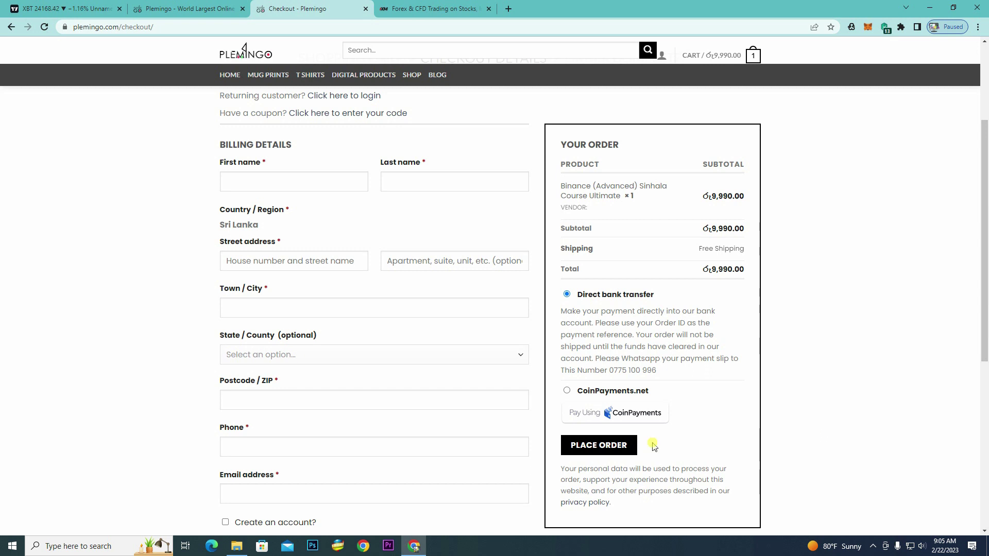
left_click_drag(562, 372, 668, 376)
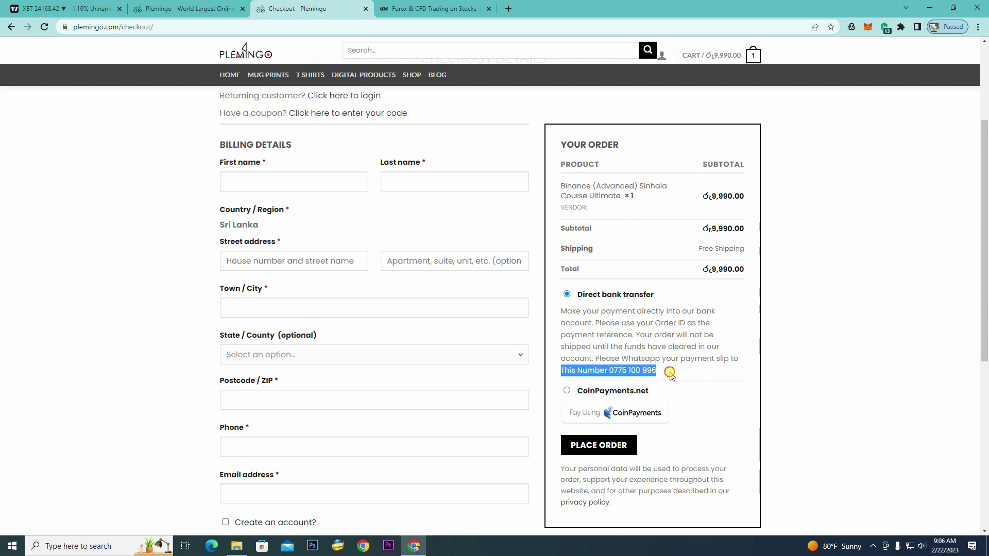
scroll(702, 370, "down", 2)
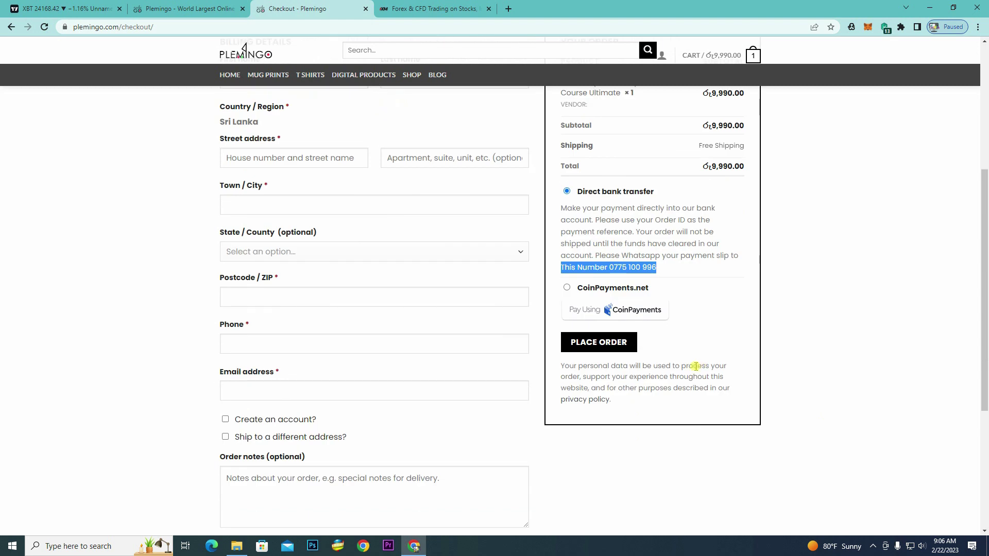
scroll(695, 366, "up", 3)
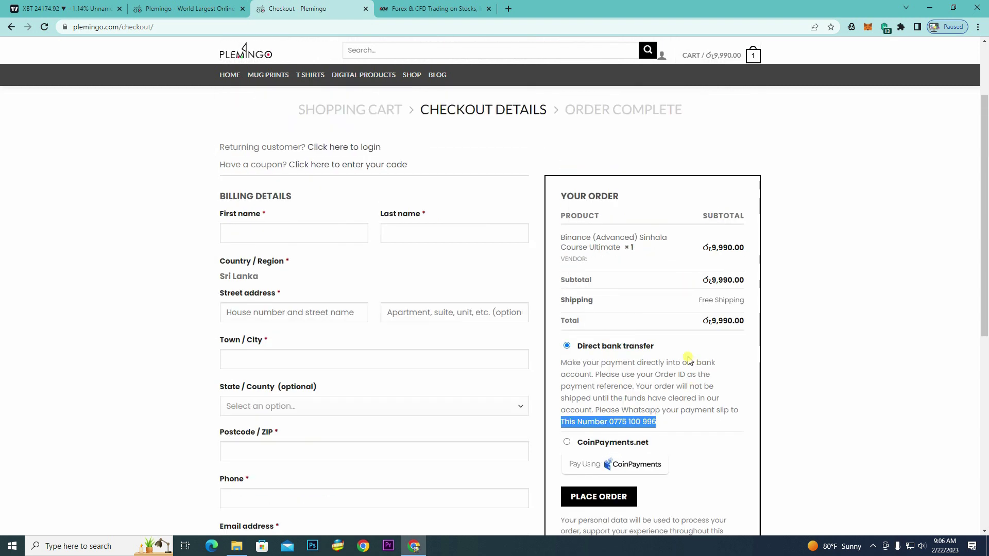
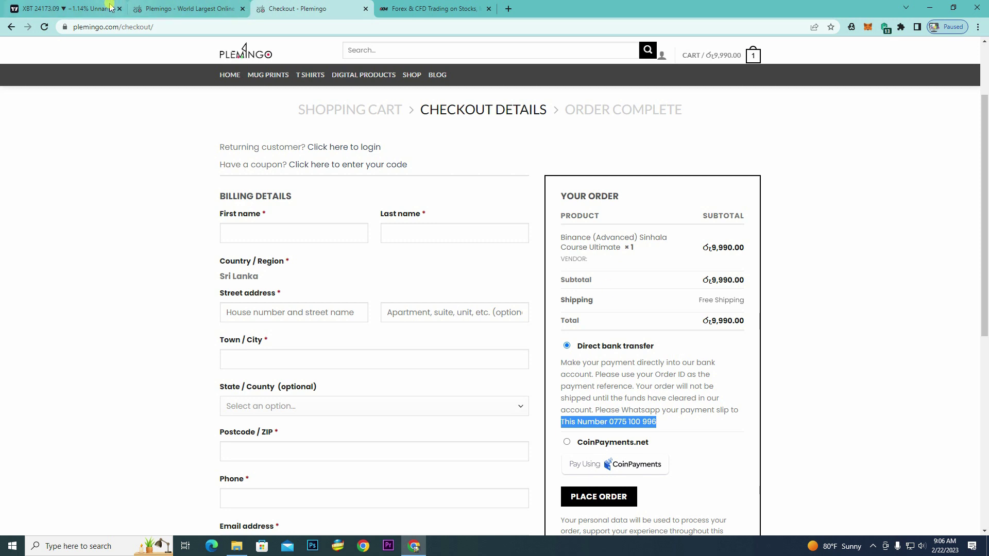
Return to the daily Bitcoin chart in TradingView after another look at the Plemingo home page.
left_click(93, 9)
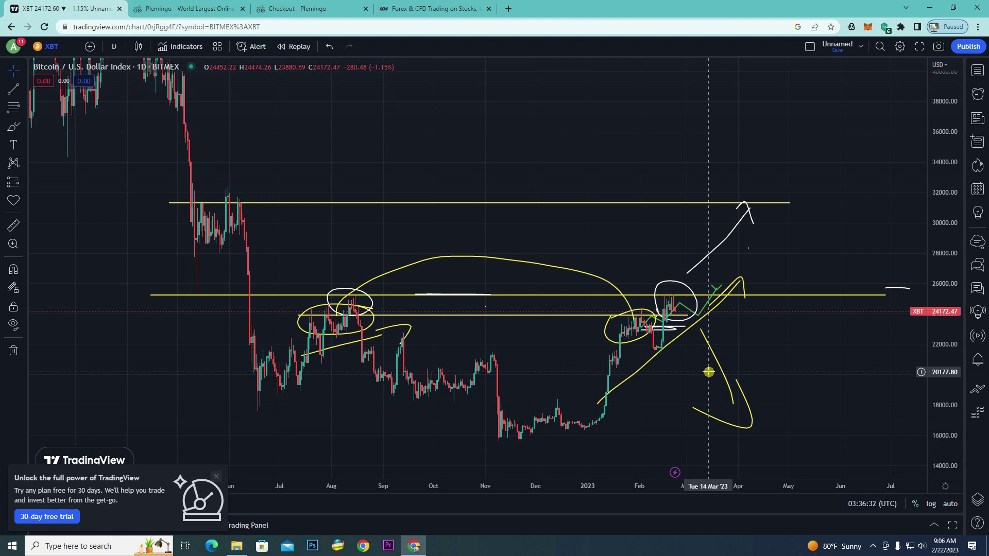
left_click(219, 9)
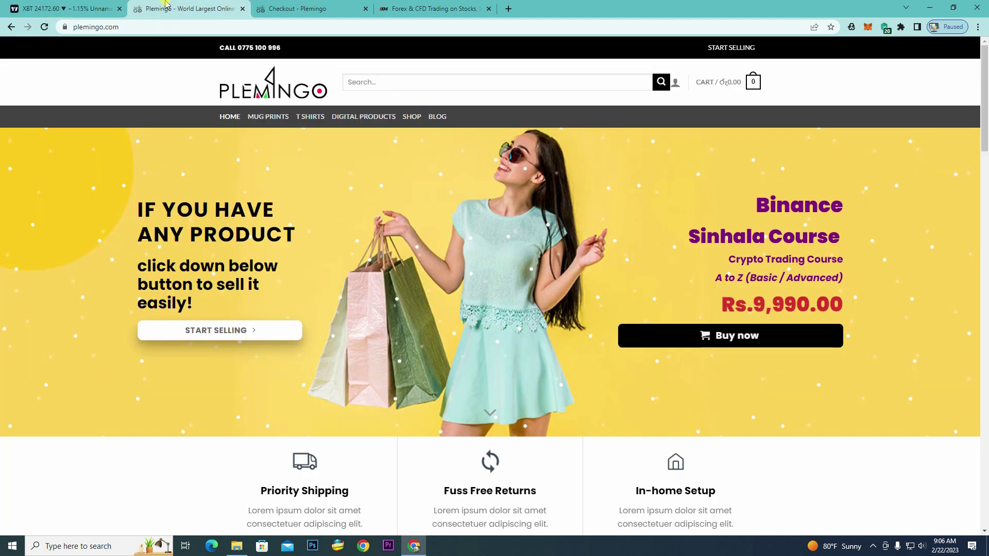
key("ctrl+1")
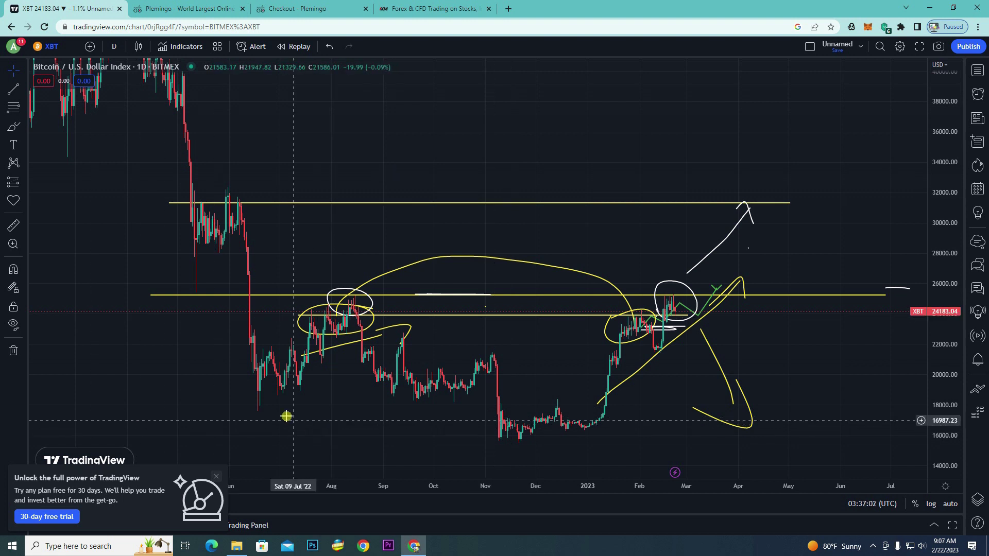
With the Brush, circle the June 2022 low, sketch a white rising arrow from it to about 25000, and a falling arrow from the August peak to November's low.
left_click(13, 126)
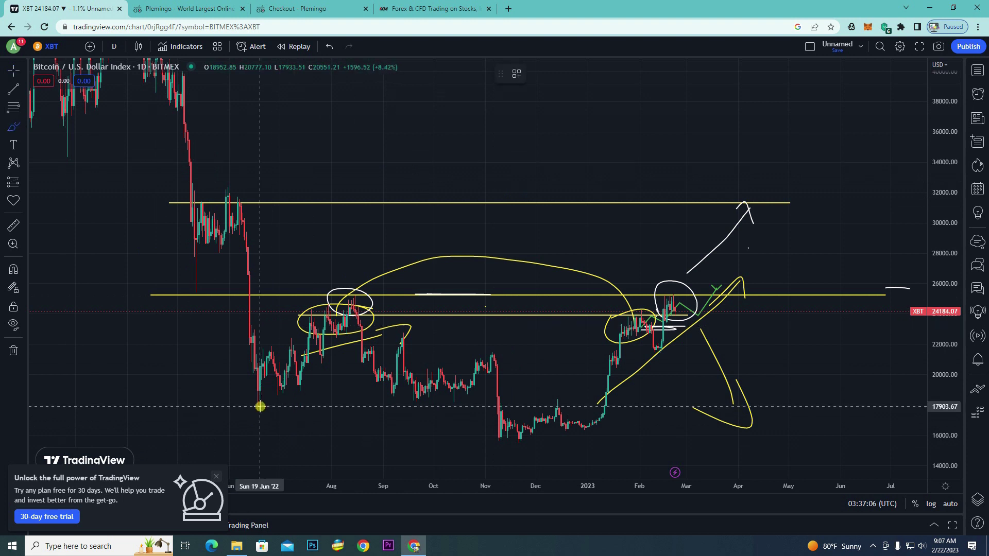
mouse_move(260, 406)
left_mouse_down()
mouse_move(247, 405)
mouse_move(263, 415)
mouse_move(418, 288)
mouse_move(417, 298)
left_mouse_up()
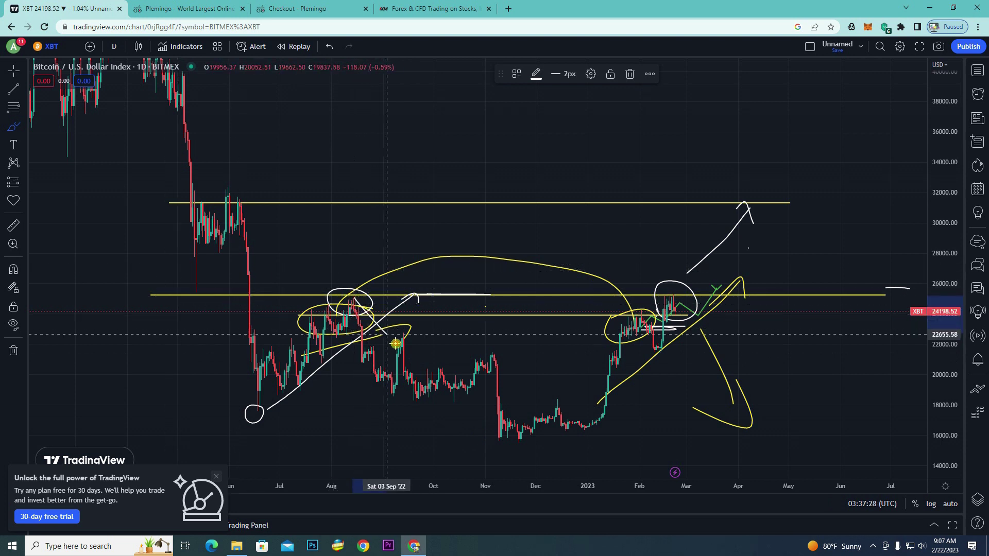
mouse_move(395, 344)
left_mouse_down()
mouse_move(520, 448)
mouse_move(489, 458)
left_mouse_up()
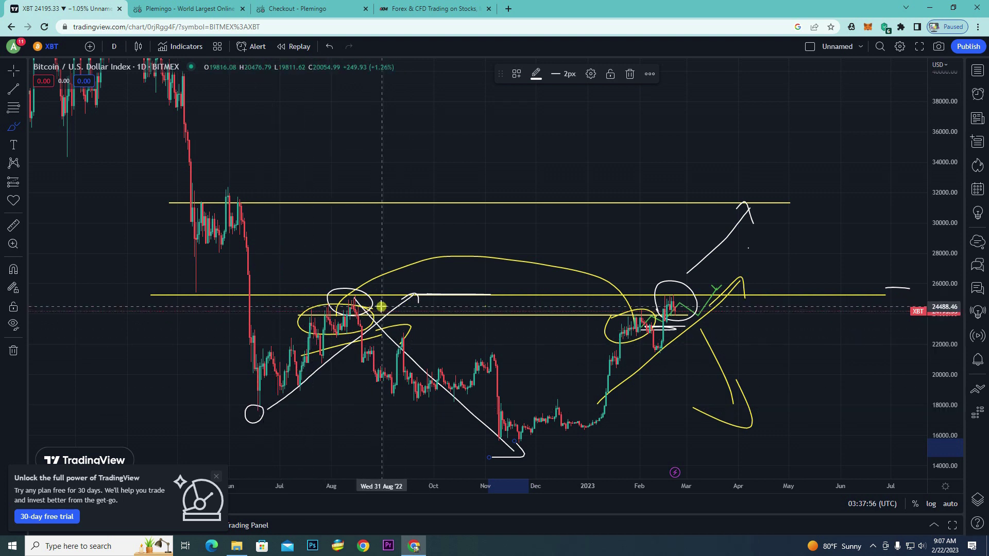
Sketch a white falling arrow from the February 2023 circle to about 16700, plus strokes along the June 2022 and January 2023 rallies.
left_click_drag(682, 301, 849, 415)
mouse_move(837, 389)
left_mouse_down()
mouse_move(872, 425)
mouse_move(815, 433)
left_mouse_up()
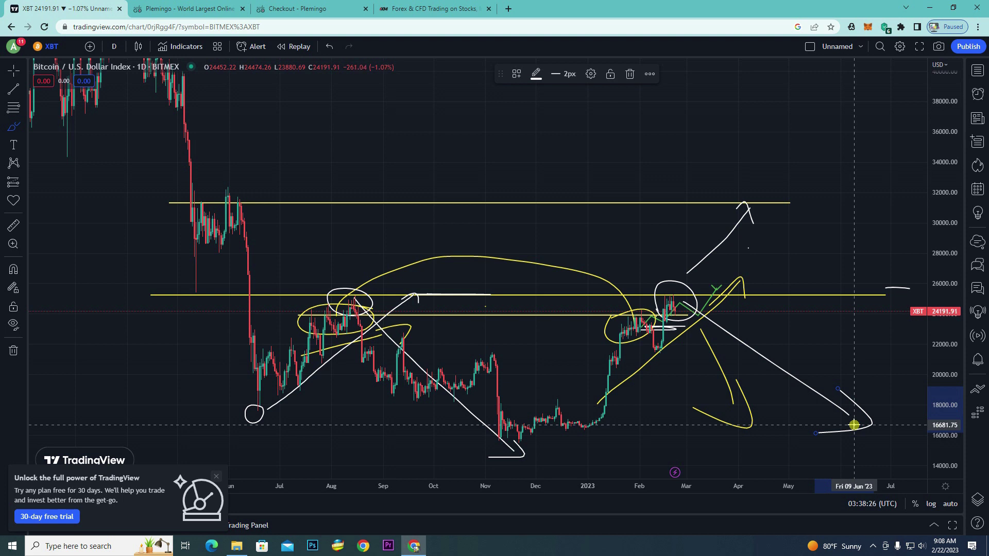
mouse_move(233, 360)
left_mouse_down()
mouse_move(395, 268)
mouse_move(411, 307)
mouse_move(260, 415)
left_mouse_up()
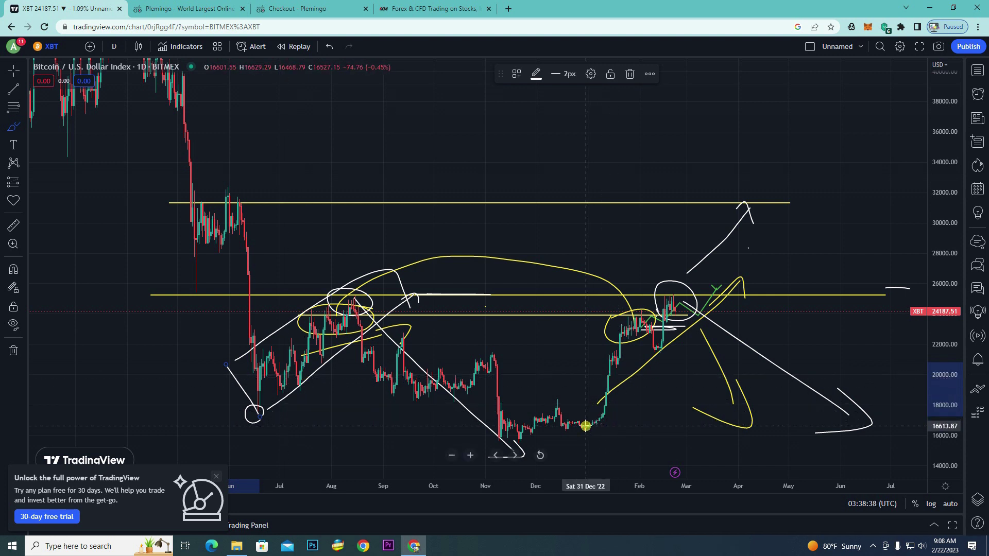
left_click_drag(585, 428, 734, 295)
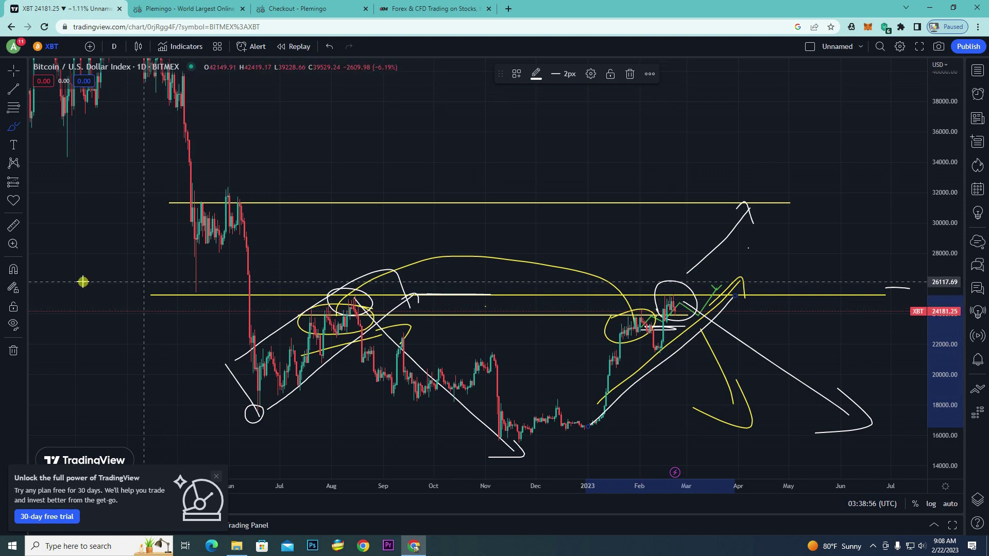
Remove all 33 drawings from the Bitcoin chart.
left_click(14, 351)
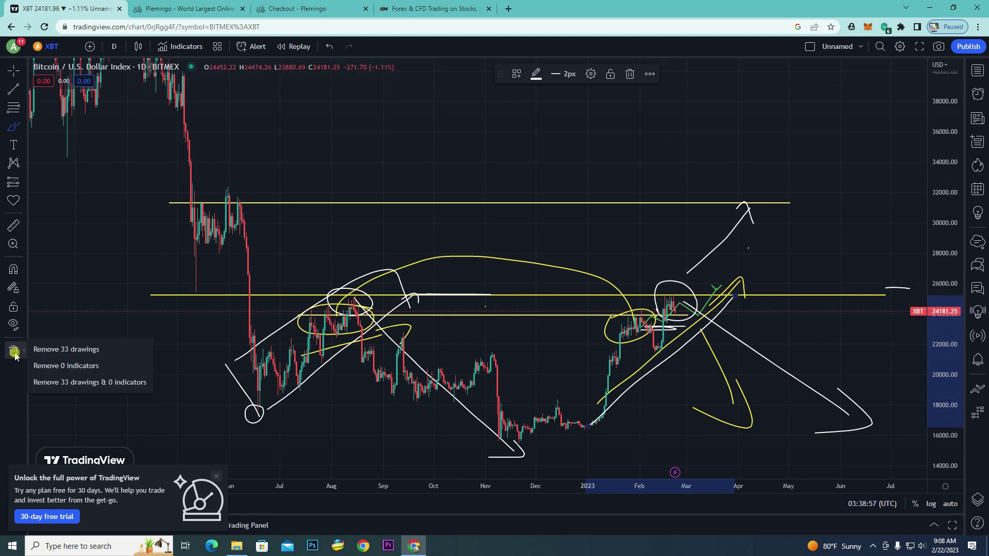
left_click(57, 352)
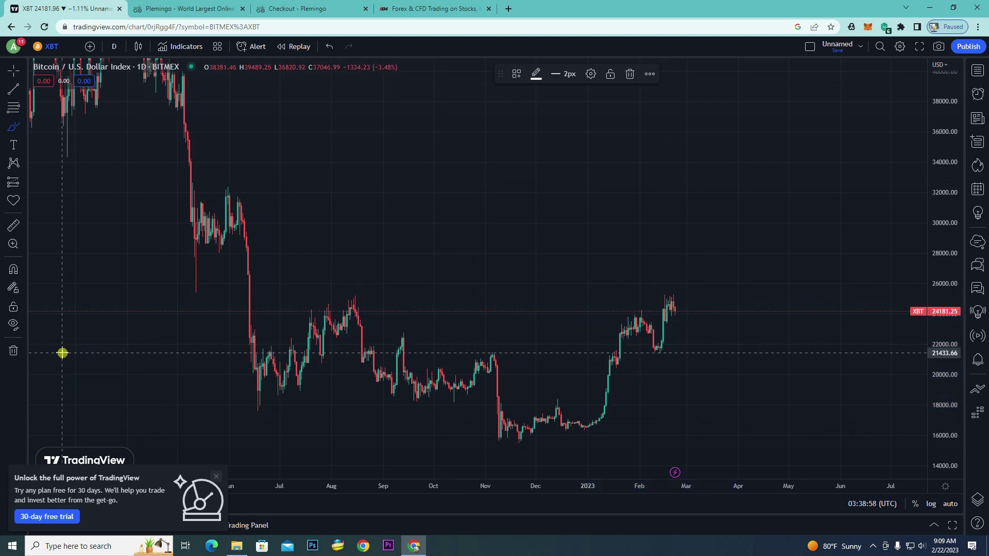
Draw horizontal trend lines at 22859.23 from 23 July 2022 to 8 April 2023 and at 21535.49 from 2 July 2022 to 21 April 2023.
left_click(14, 89)
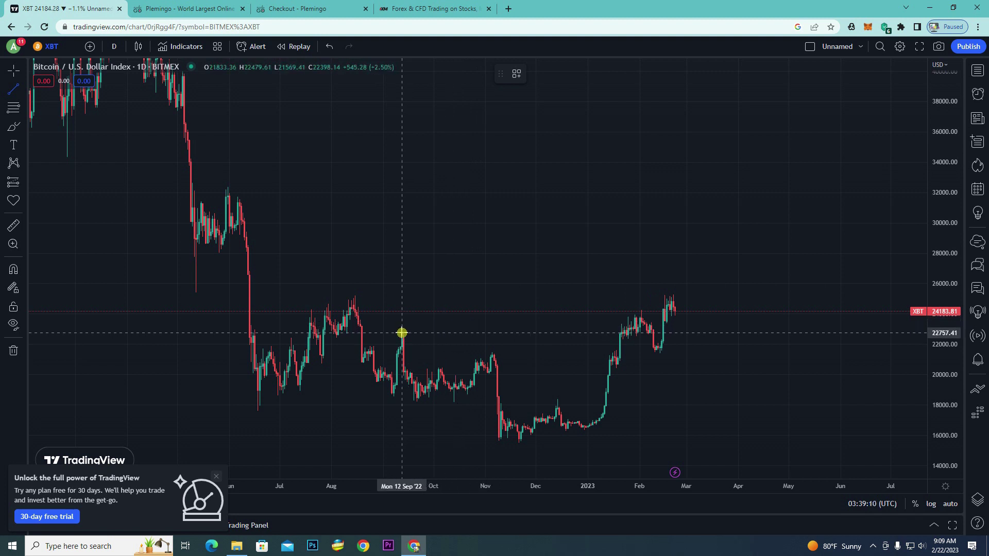
left_click(315, 332)
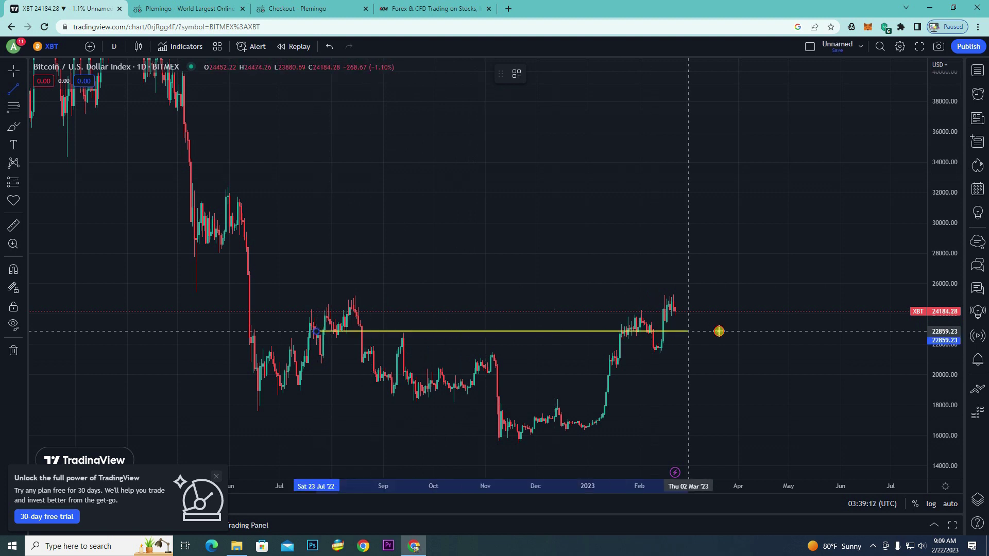
left_click(750, 331)
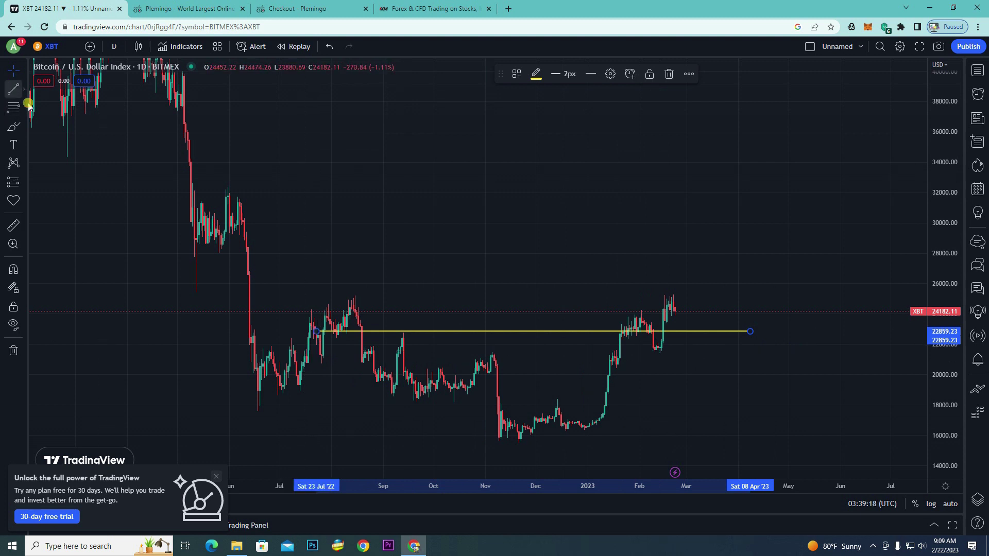
left_click(14, 88)
left_click(282, 352)
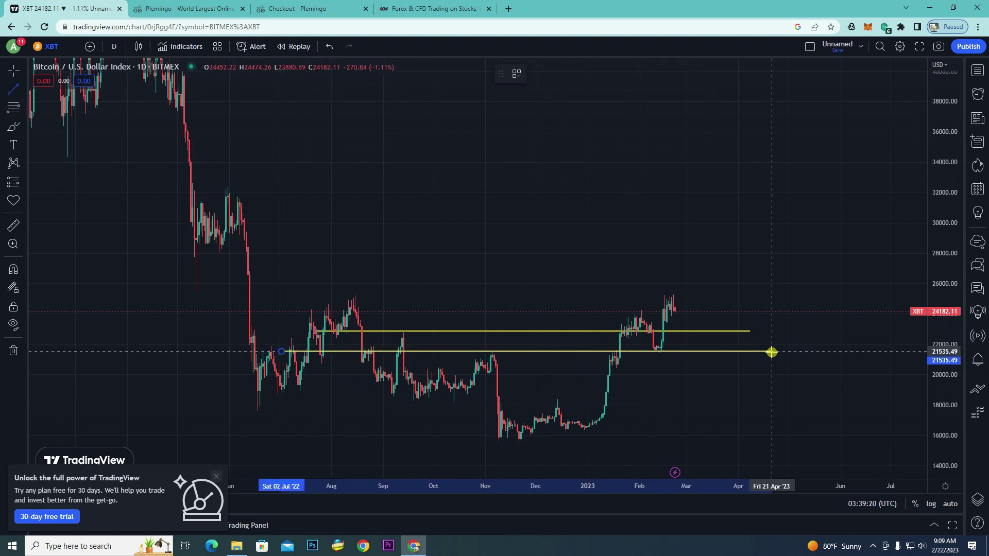
left_click(771, 352)
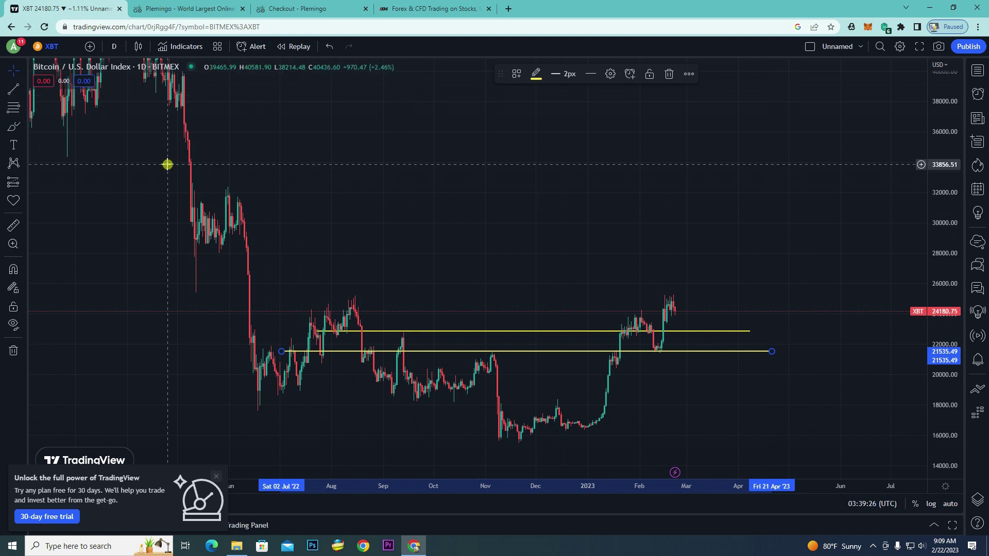
Brush white arrows from the latest candle down to the 22859.23 line, from the 21535.49 line to about 16600, and from the upper line to about 30000.
left_click(13, 127)
left_click_drag(672, 307, 683, 329)
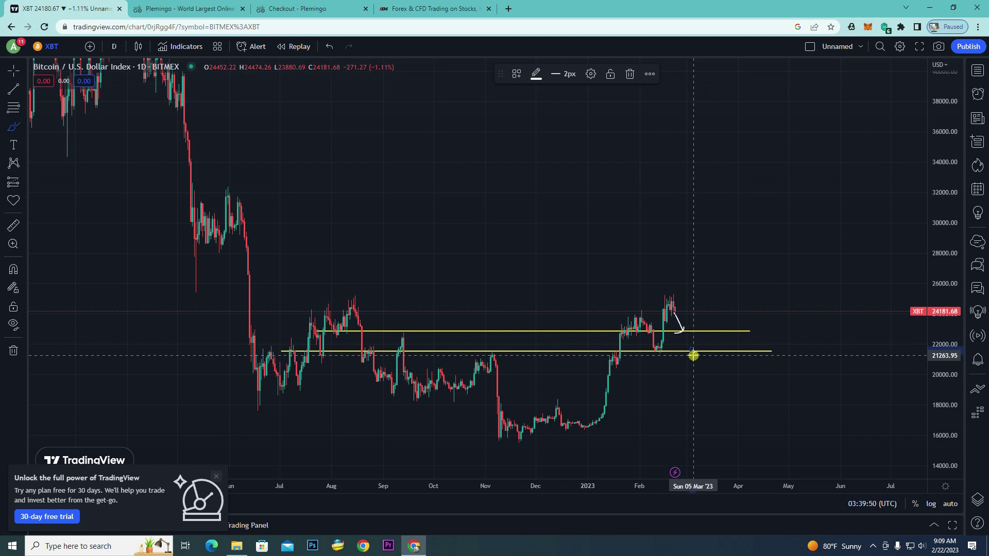
mouse_move(691, 351)
left_mouse_down()
mouse_move(741, 404)
mouse_move(711, 426)
left_mouse_up()
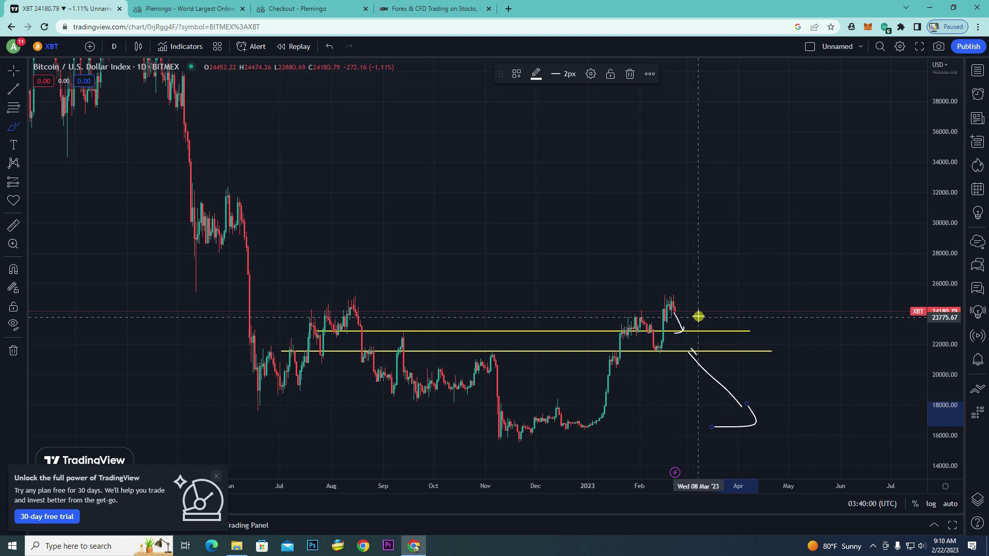
mouse_move(688, 323)
left_mouse_down()
mouse_move(746, 214)
mouse_move(749, 229)
left_mouse_up()
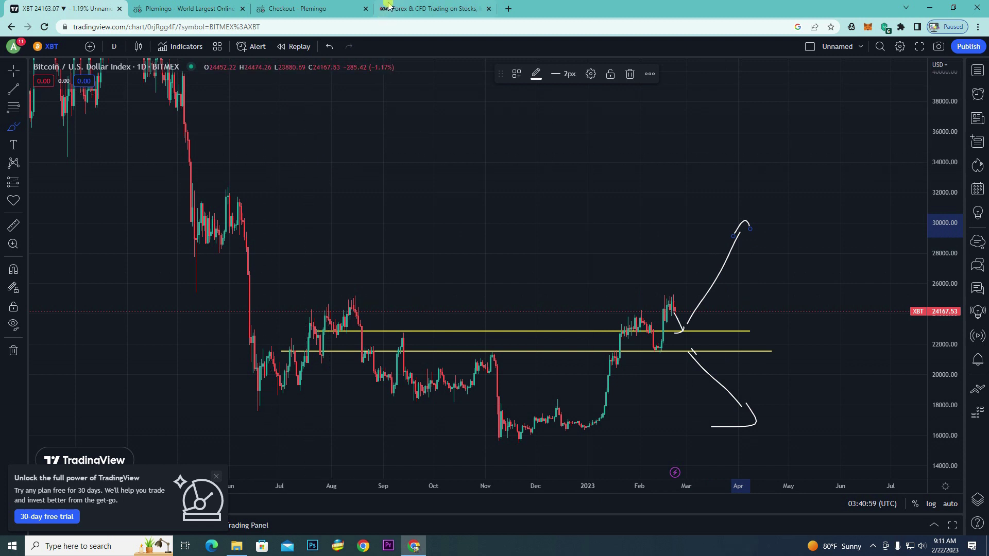
View the XM trading site's home page and return to the Bitcoin chart.
left_click(407, 8)
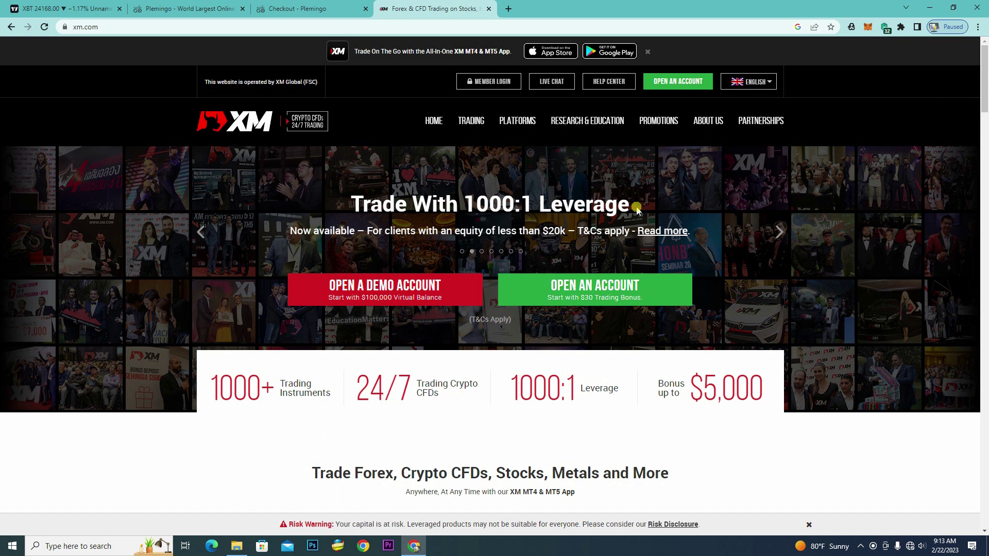
left_click(61, 8)
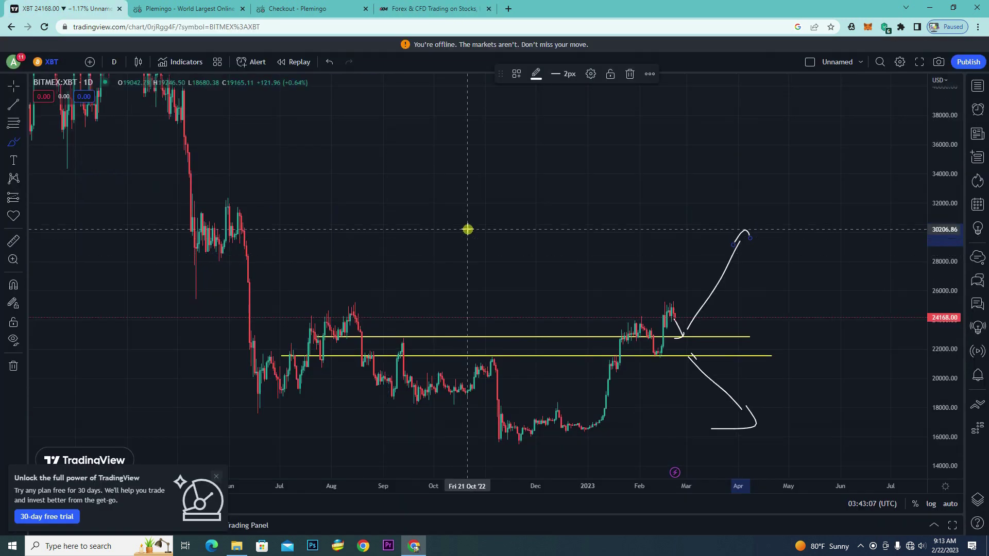